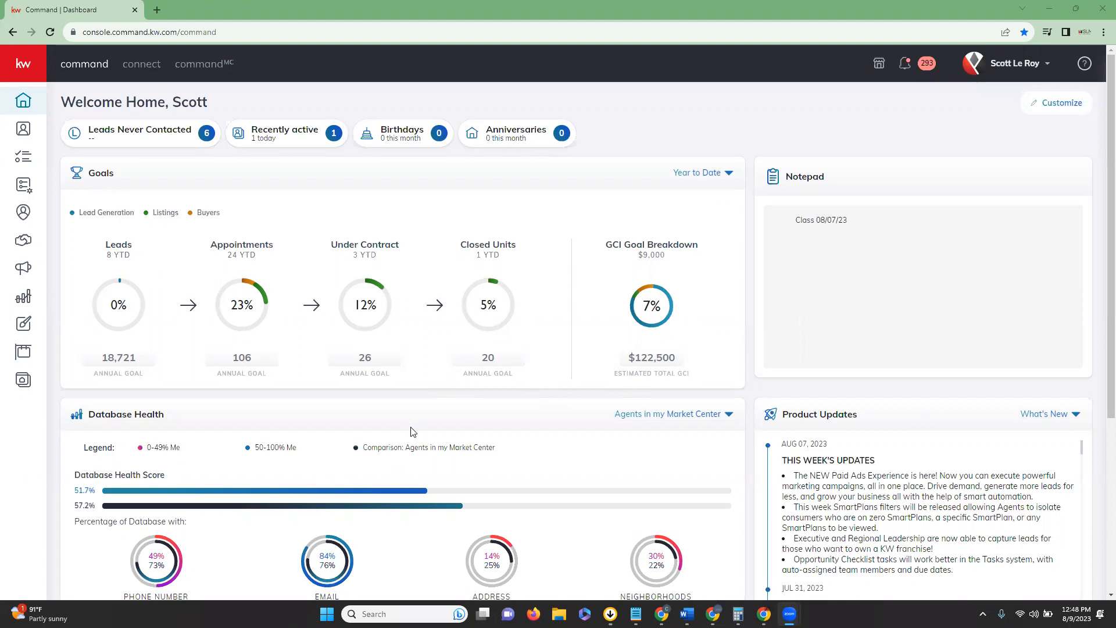
- Open the paid ads quick start and create a single image or video Listing ad that includes a Facebook lead form
click(20, 271)
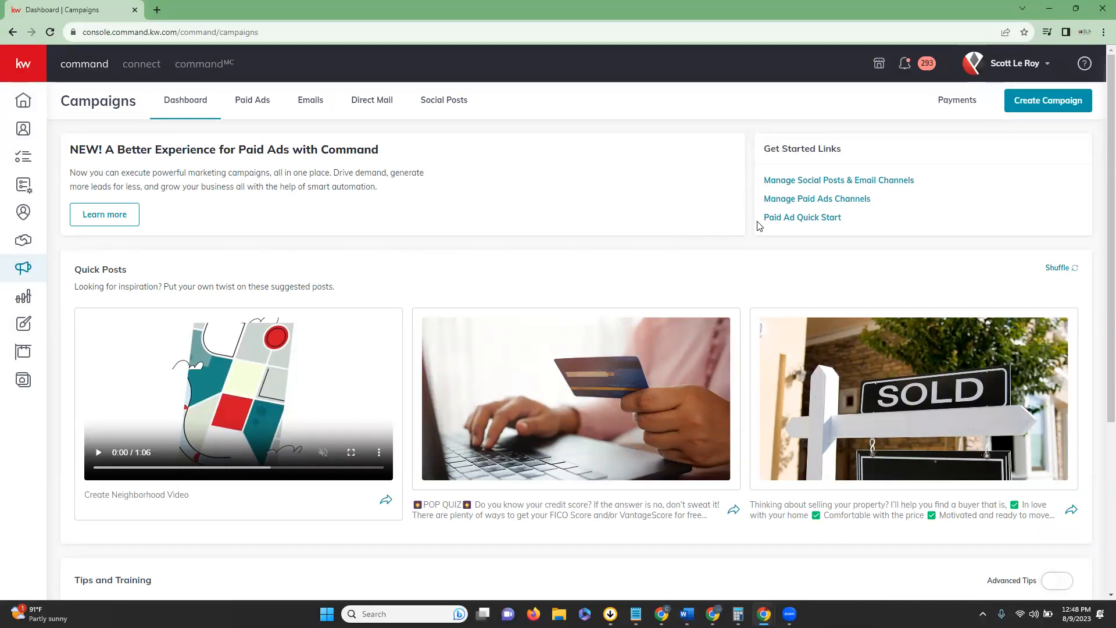
click(800, 218)
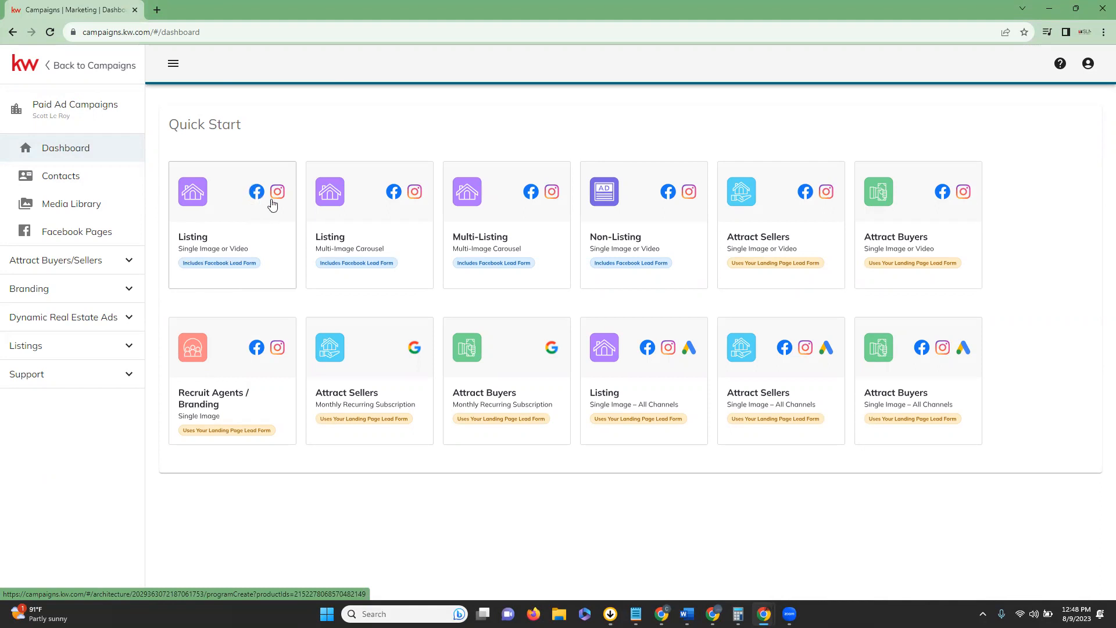
click(234, 234)
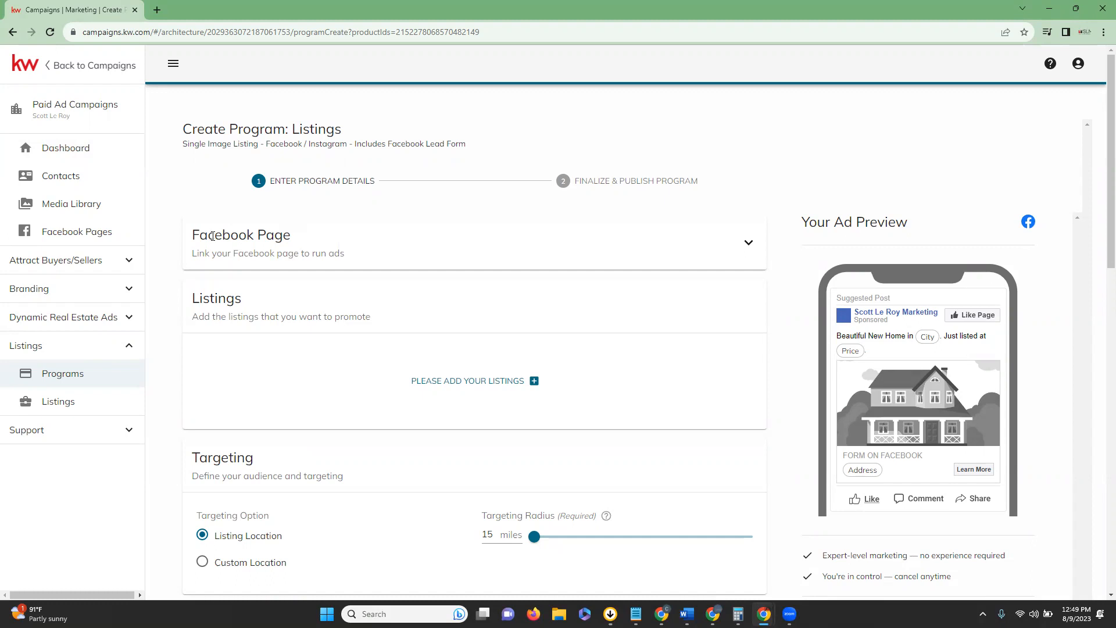
- Choose the agent's marketing page as the linked Facebook page for the ad
click(747, 245)
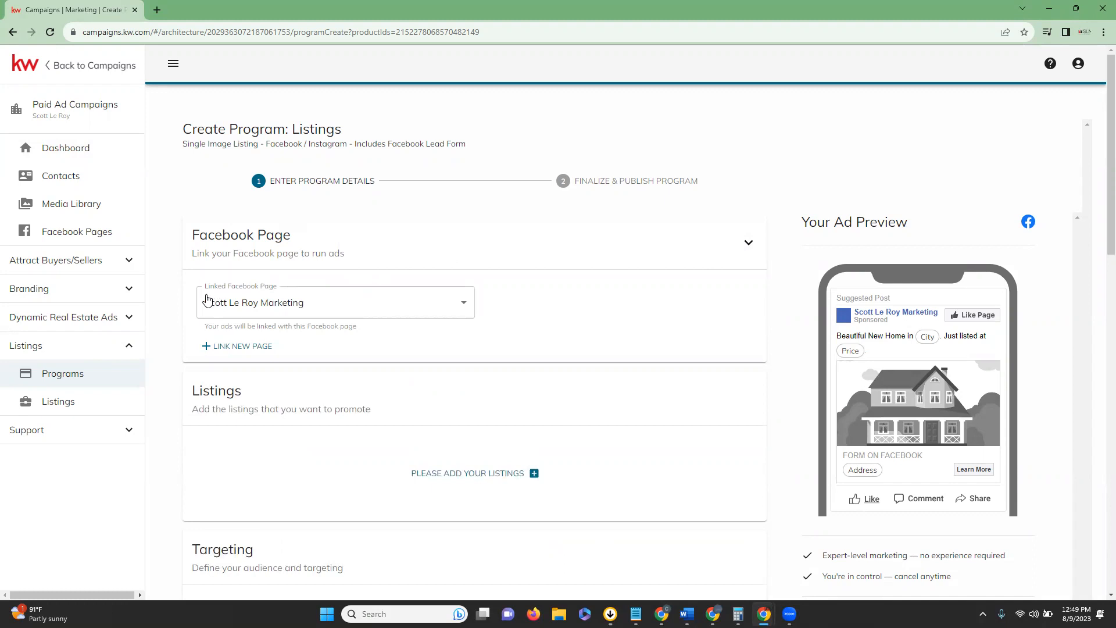
click(465, 308)
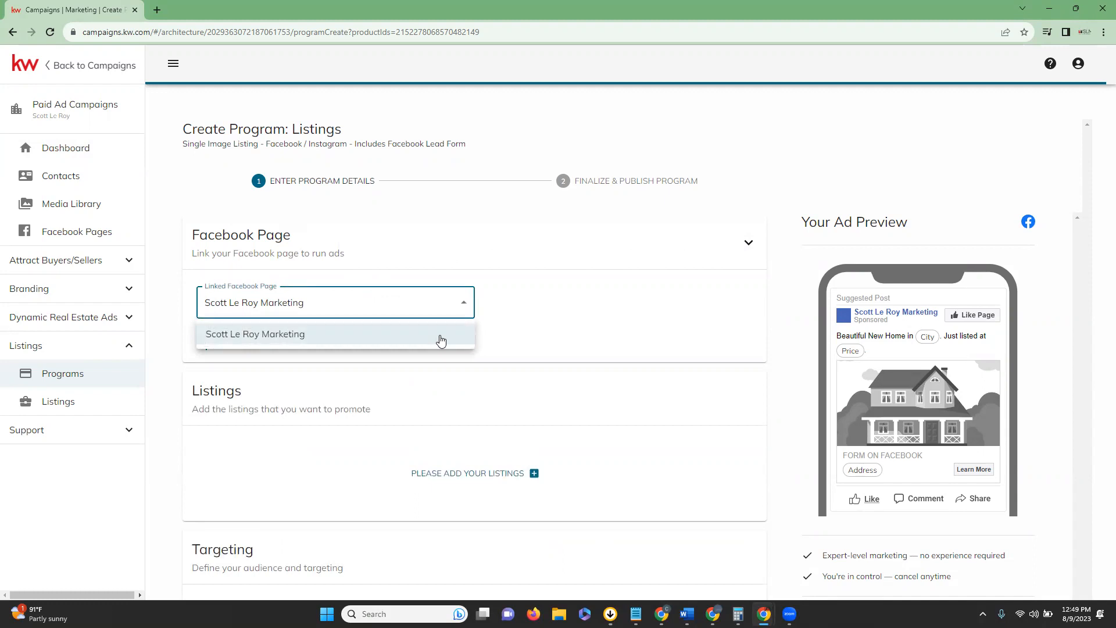
click(399, 339)
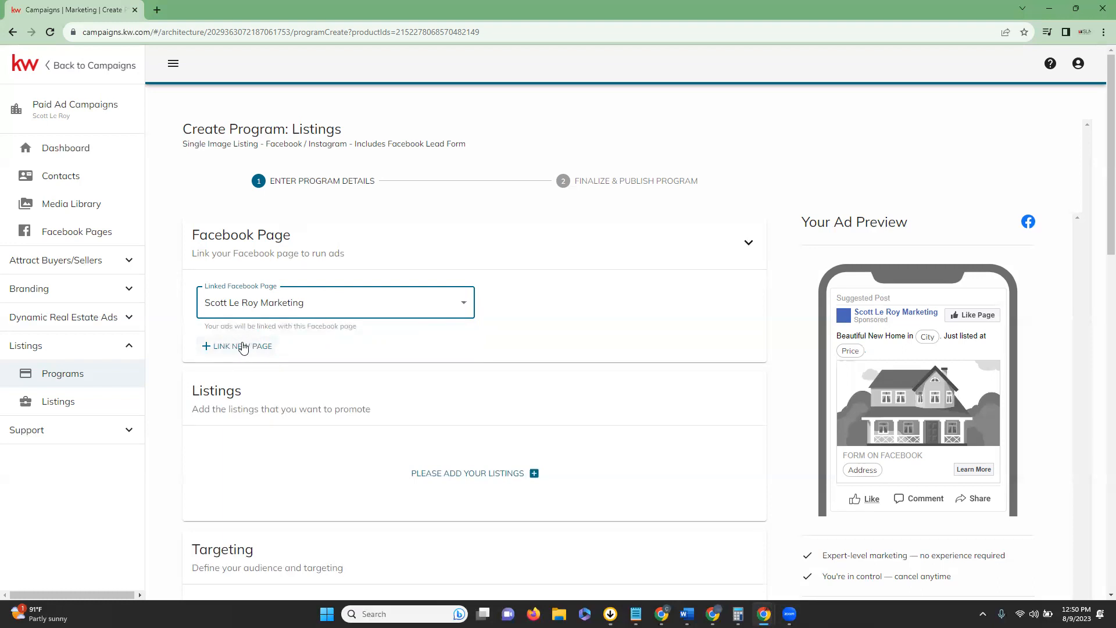
- Add a listing to promote by filtering on Address with the start of its street address and selecting the off-market single-family listing in Highlands
scroll(370, 338, down, 2)
scroll(372, 339, down, 1)
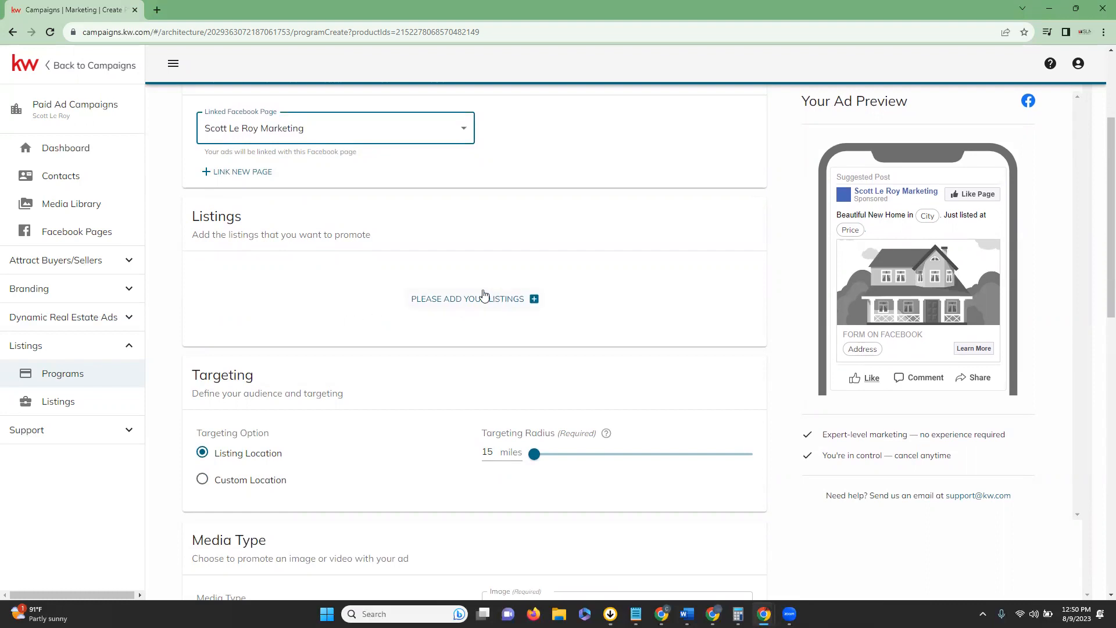
click(510, 304)
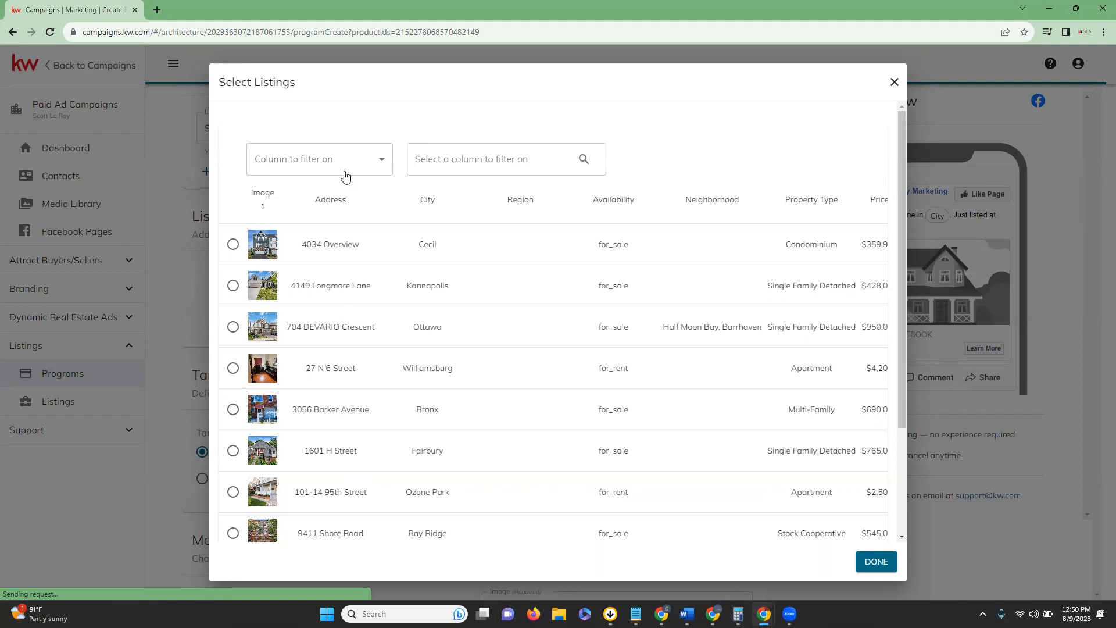
click(377, 166)
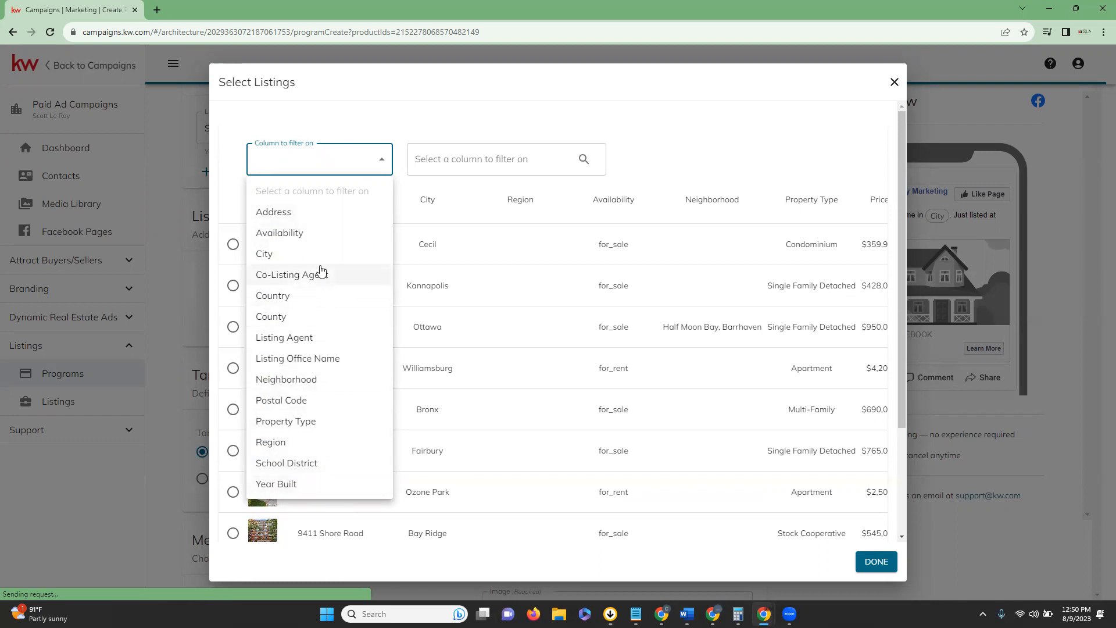
click(304, 221)
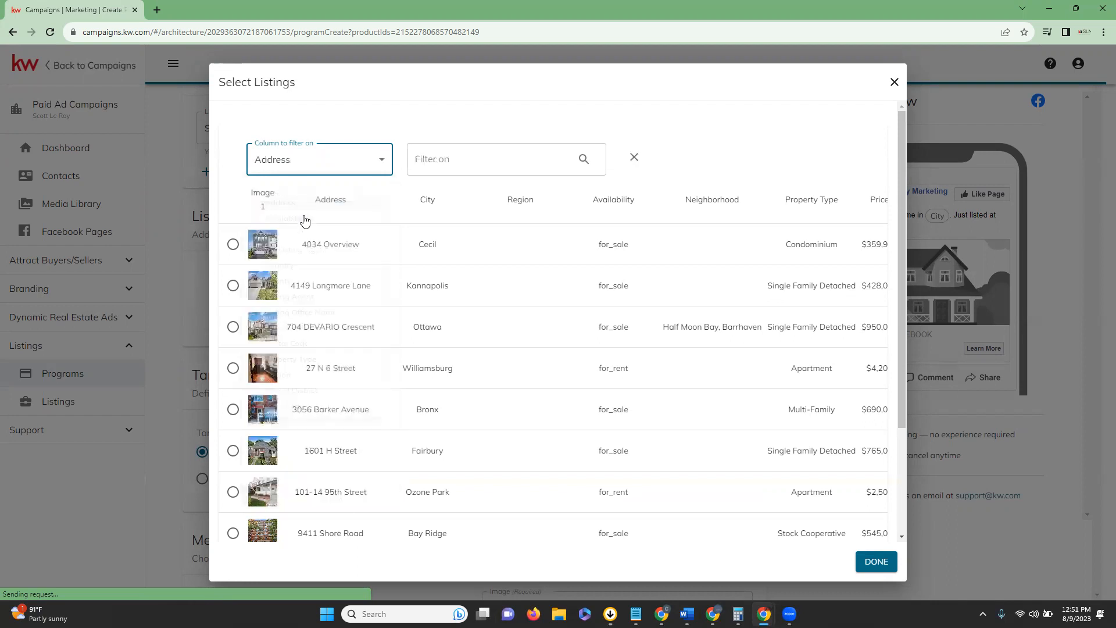
click(470, 163)
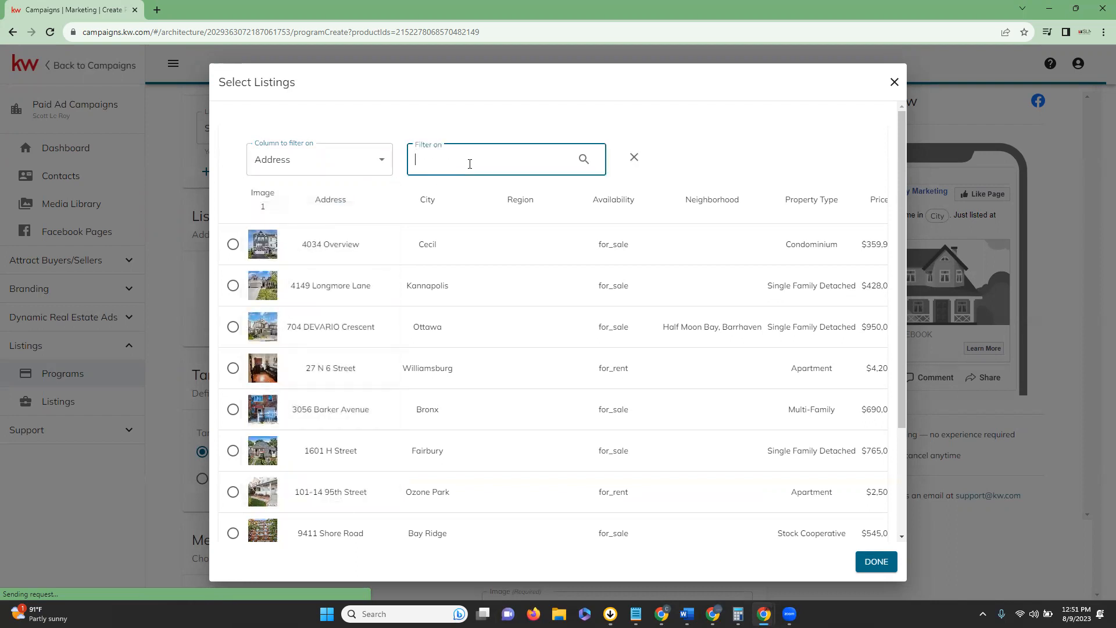
text(123 main)
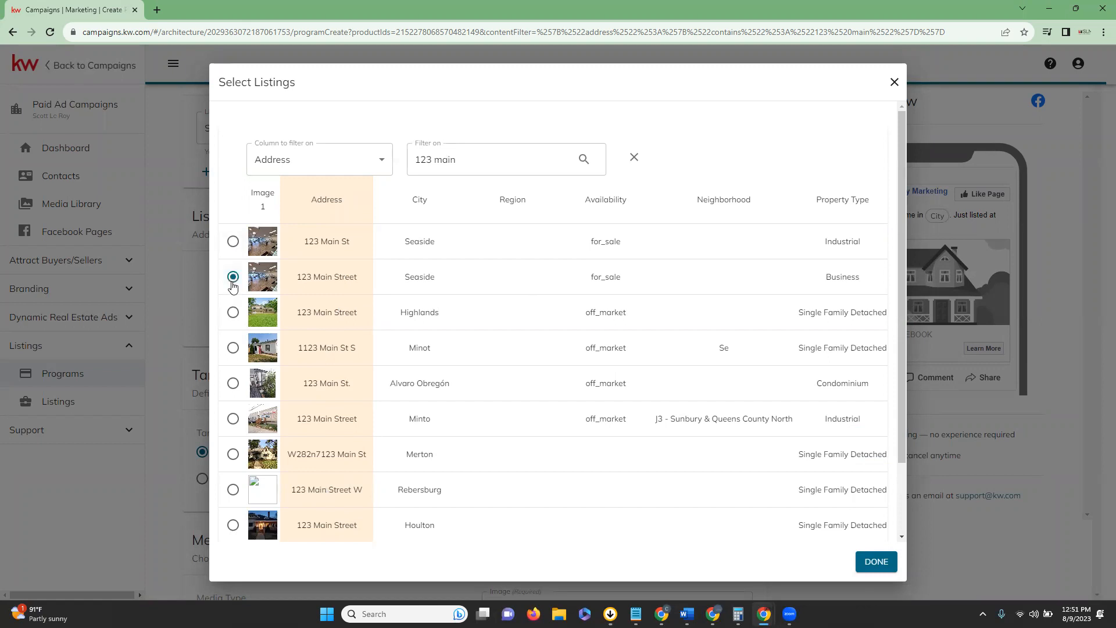
click(235, 313)
click(876, 564)
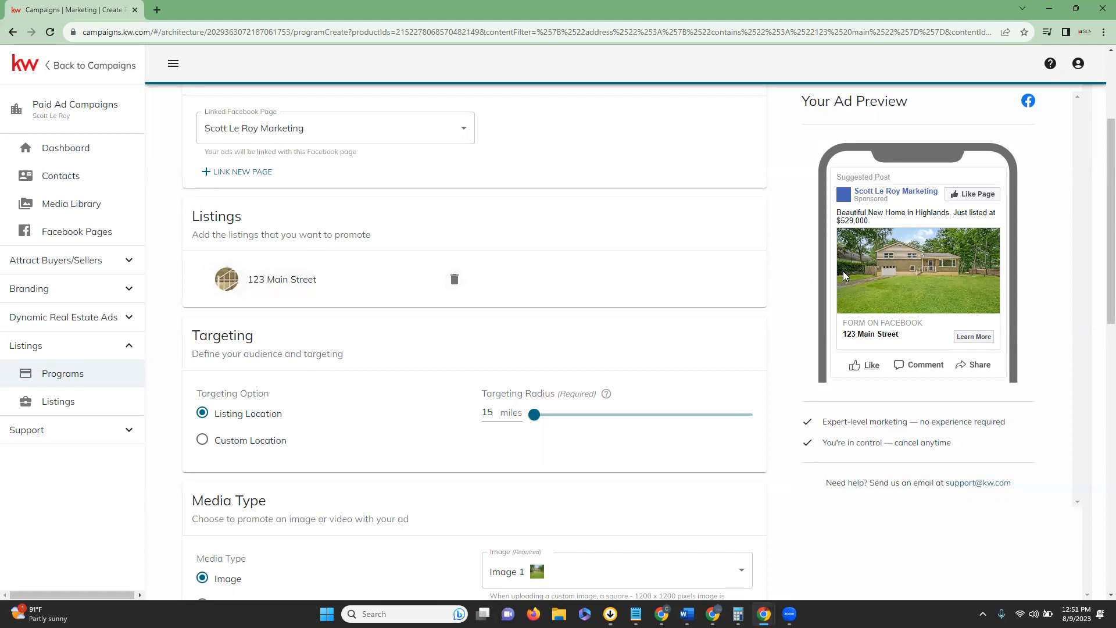
- Target the ad by Listing Location with a radius of 20 miles
scroll(643, 310, down, 2)
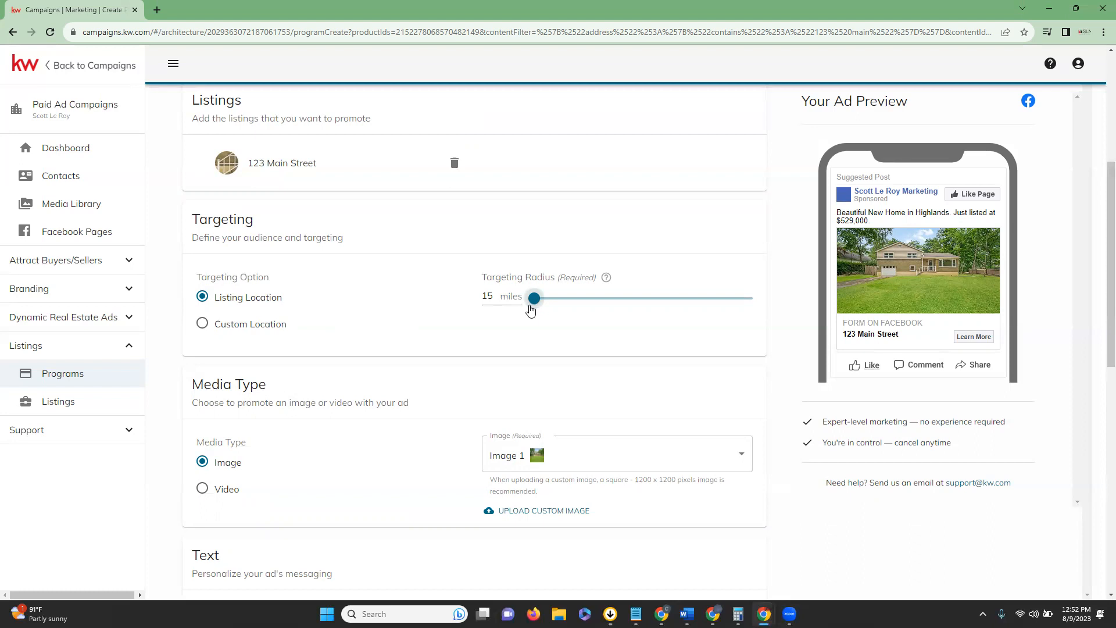
click(203, 324)
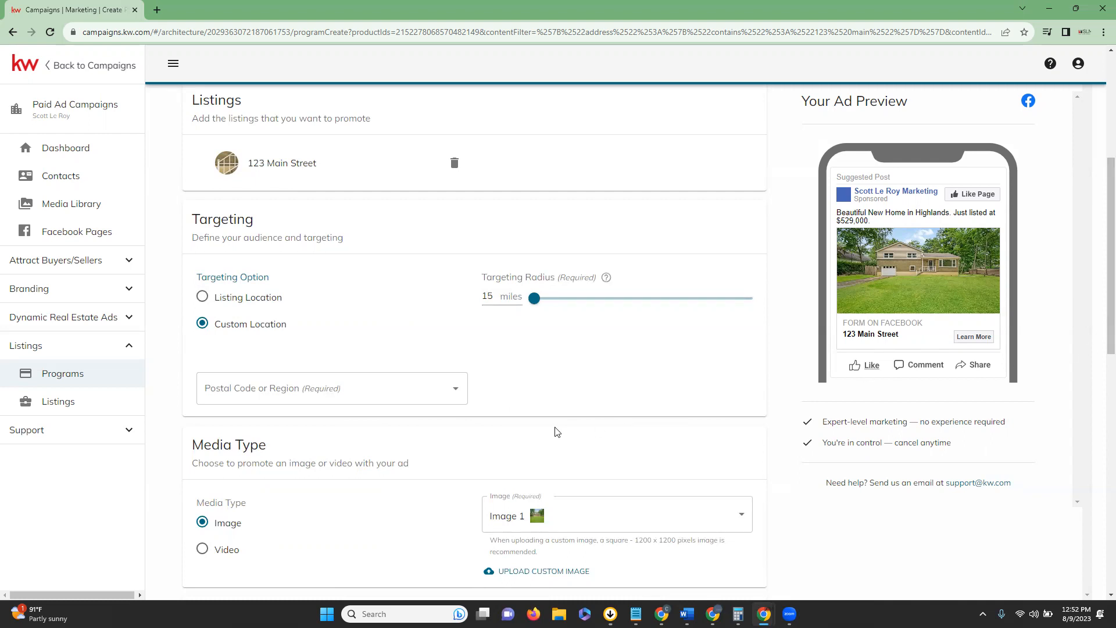
click(215, 298)
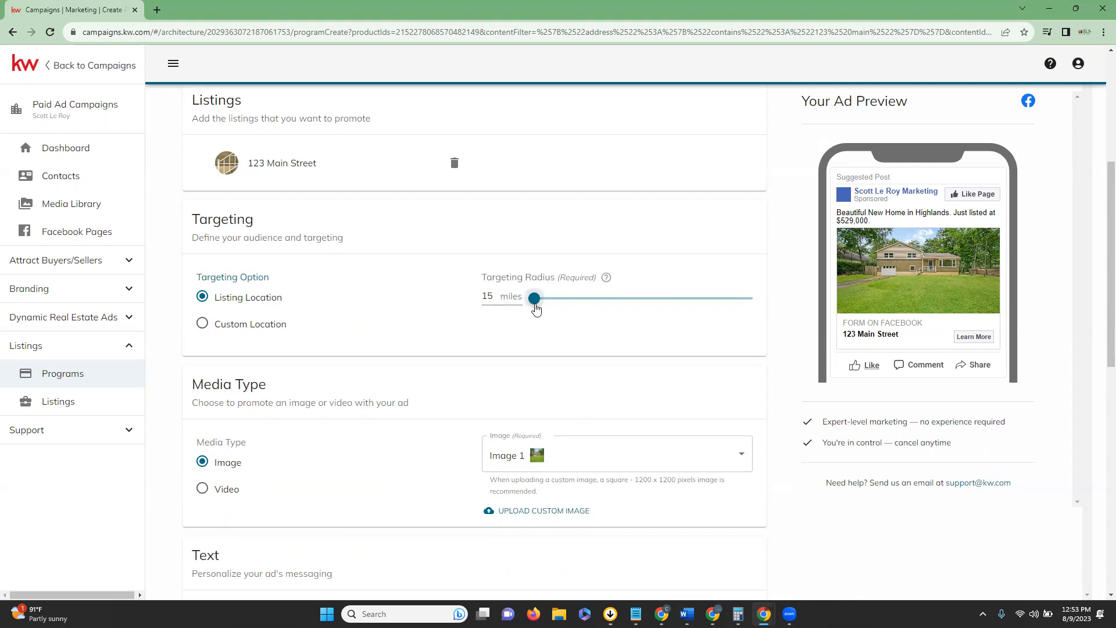
mouse_move(536, 300)
mouse_down()
mouse_move(658, 304)
mouse_move(531, 308)
mouse_move(553, 305)
mouse_up()
double_click(484, 297)
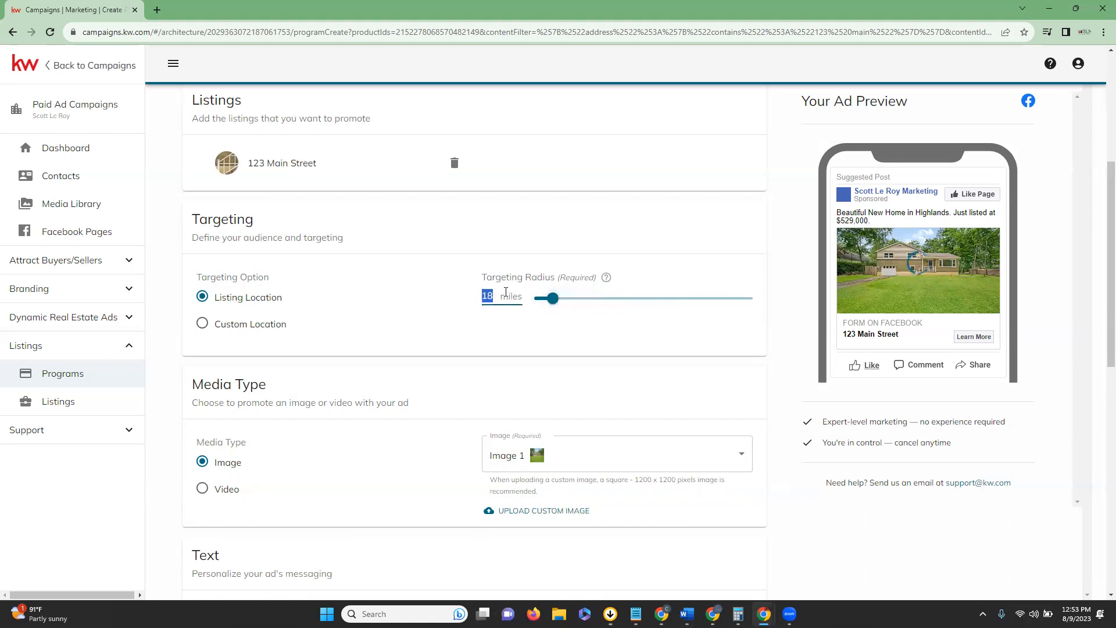
text(20)
click(414, 339)
- Choose Image 18 from the listing's photos as the ad image
scroll(369, 324, down, 3)
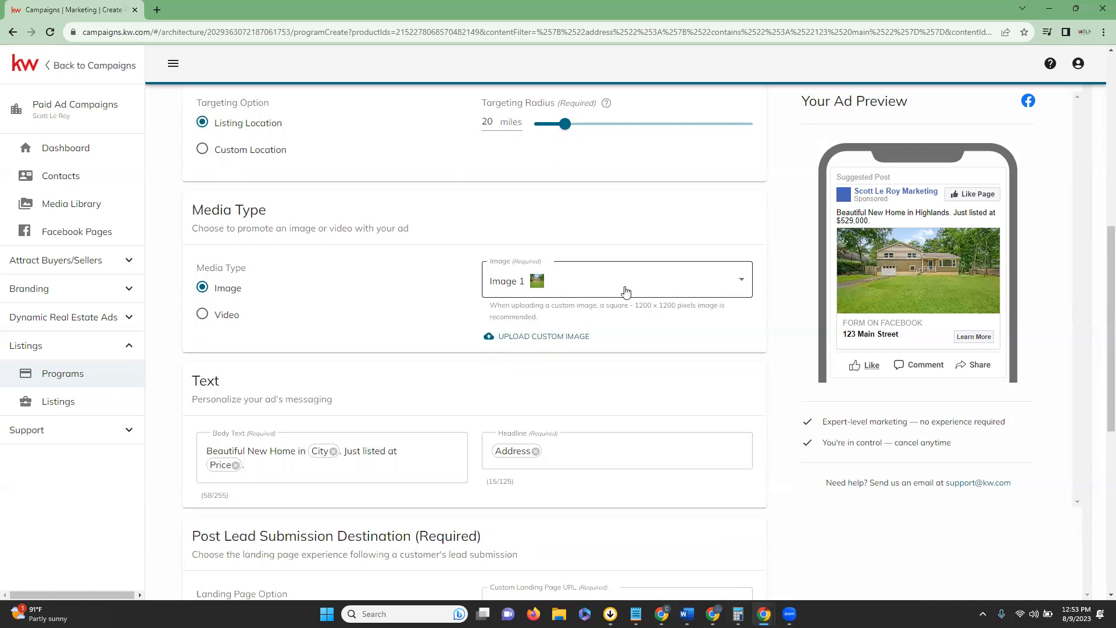
click(738, 284)
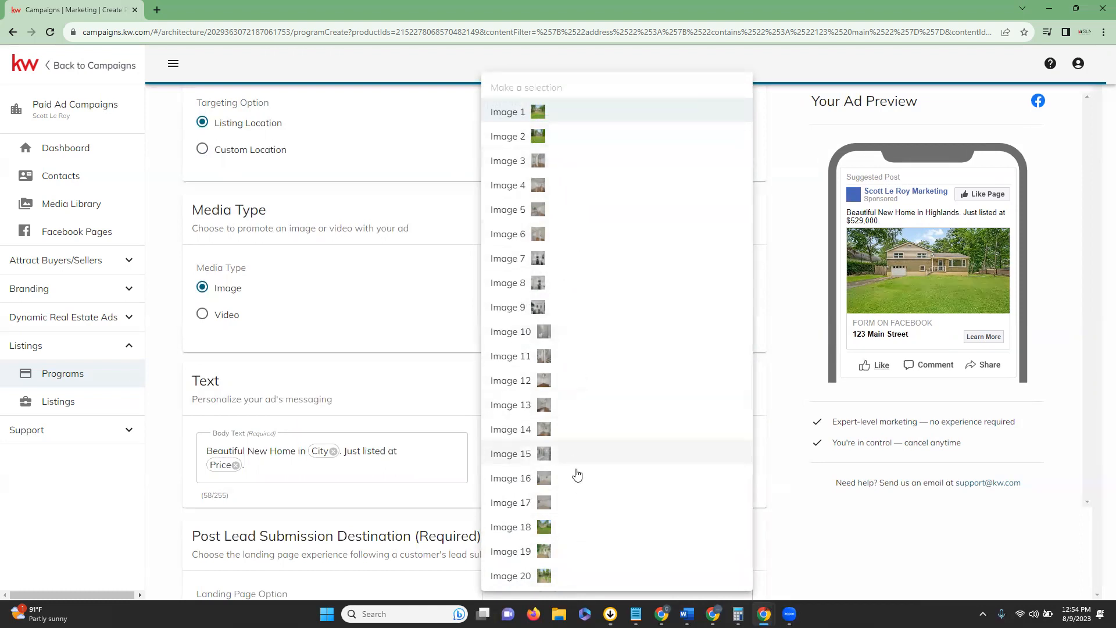
click(567, 528)
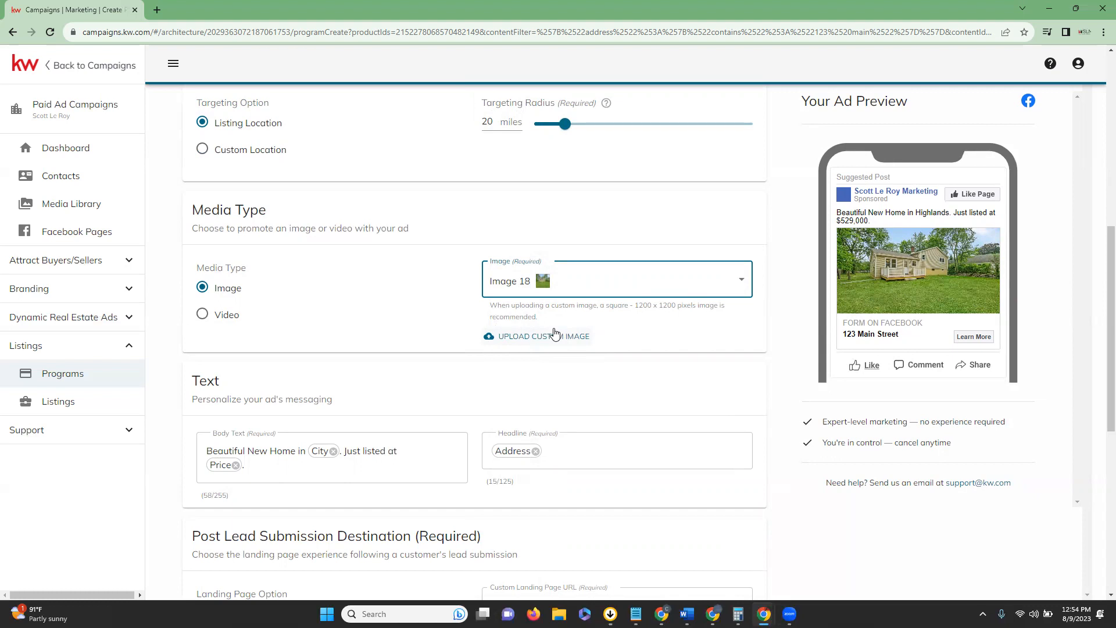
click(202, 314)
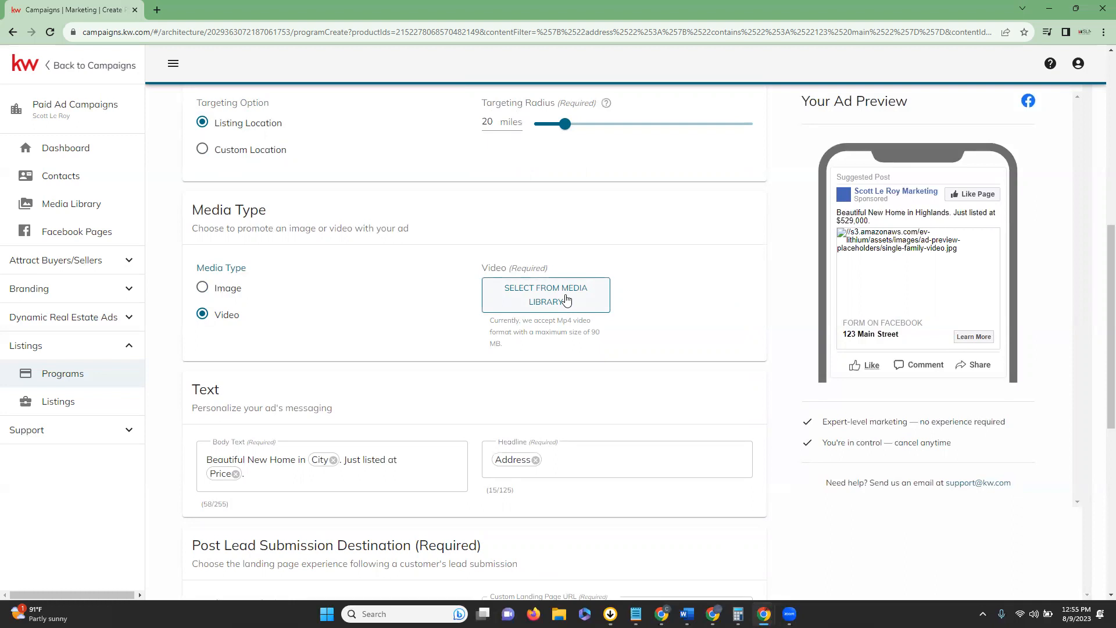
click(200, 289)
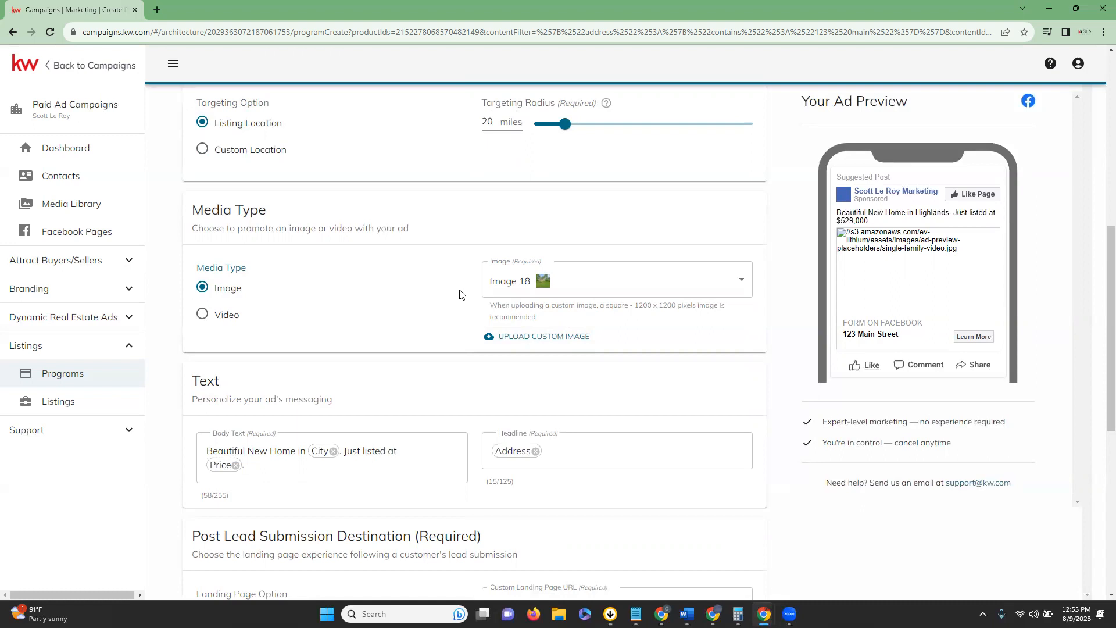
click(588, 286)
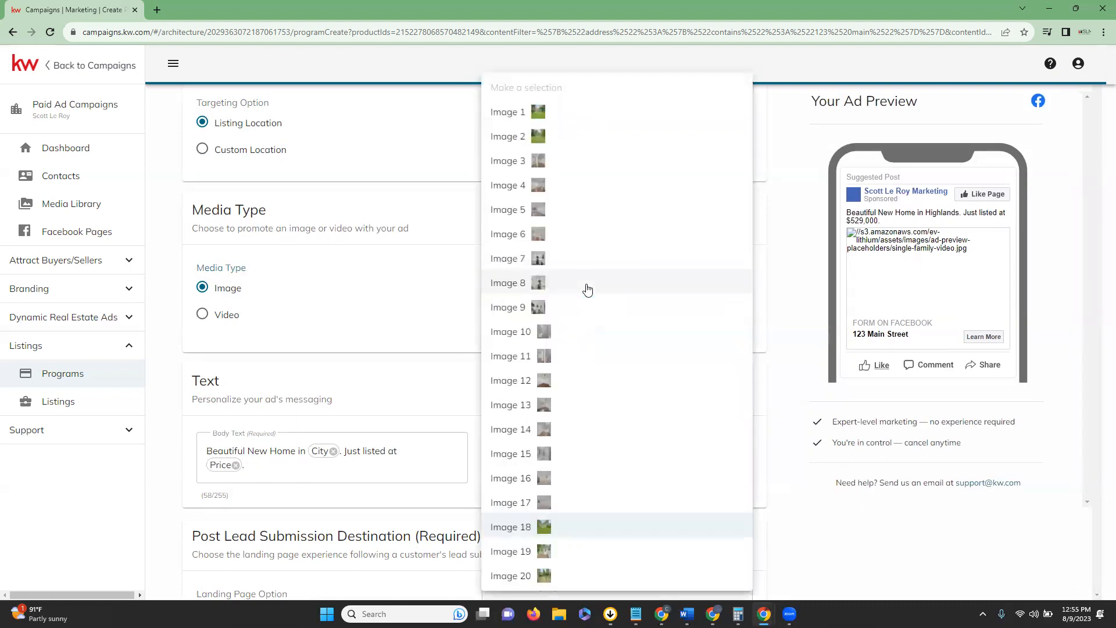
click(570, 527)
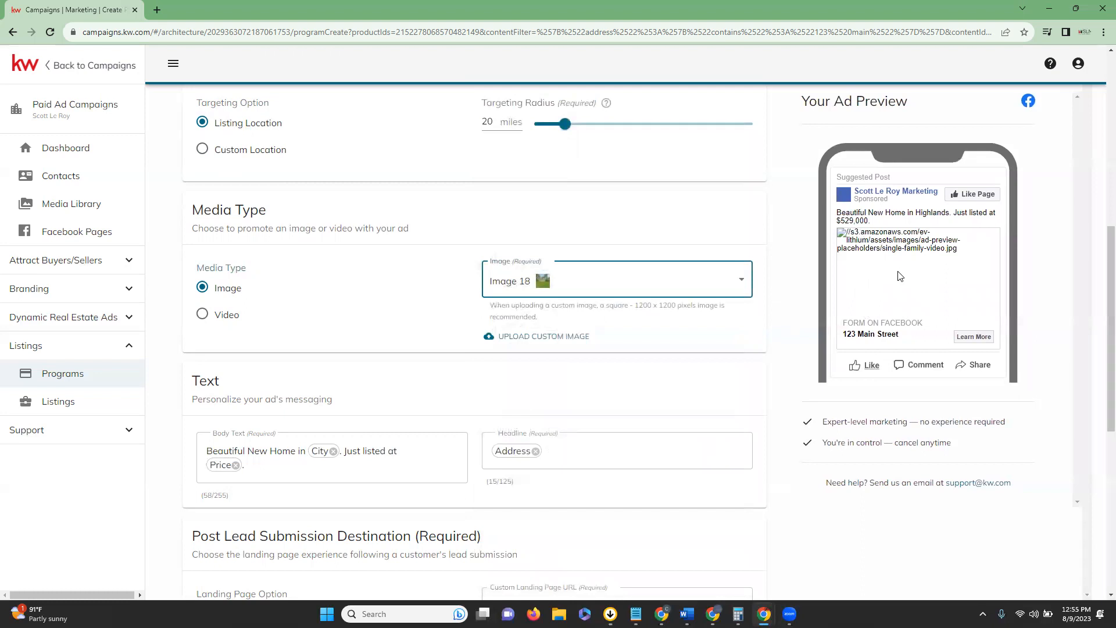
- Insert the Address column at the end of the ad's body text, after the Price field
scroll(401, 320, down, 3)
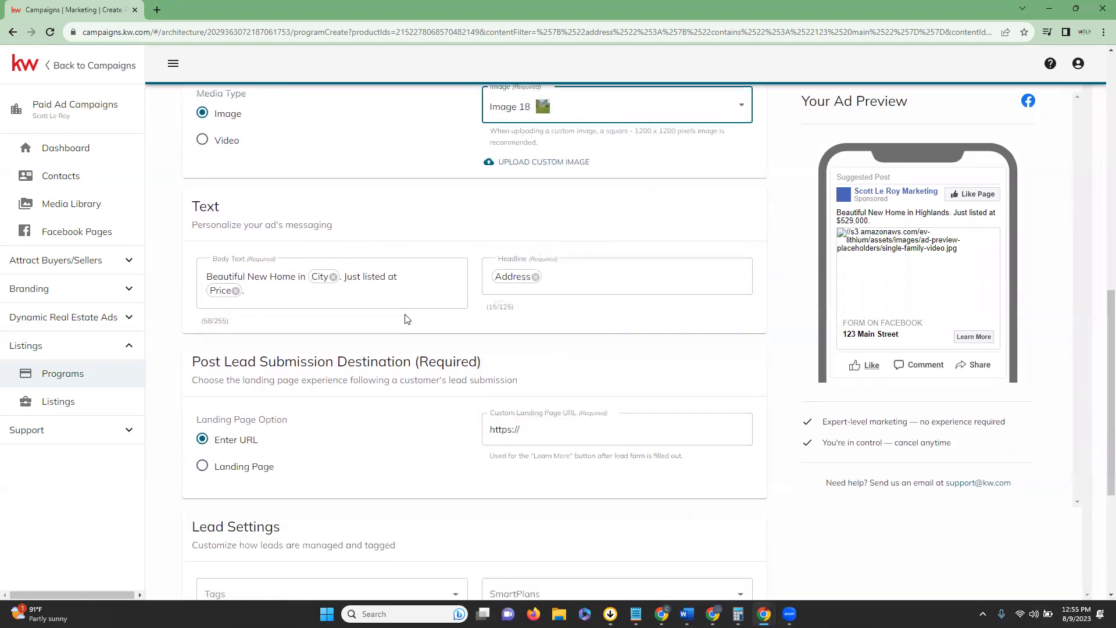
scroll(407, 319, down, 1)
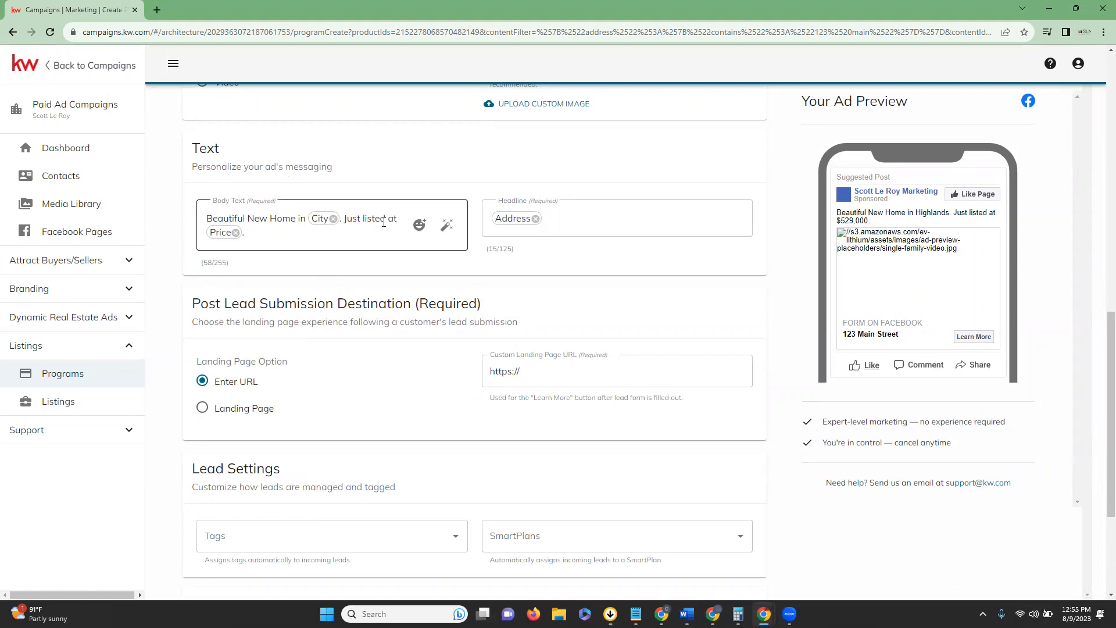
click(246, 239)
text(.)
click(280, 226)
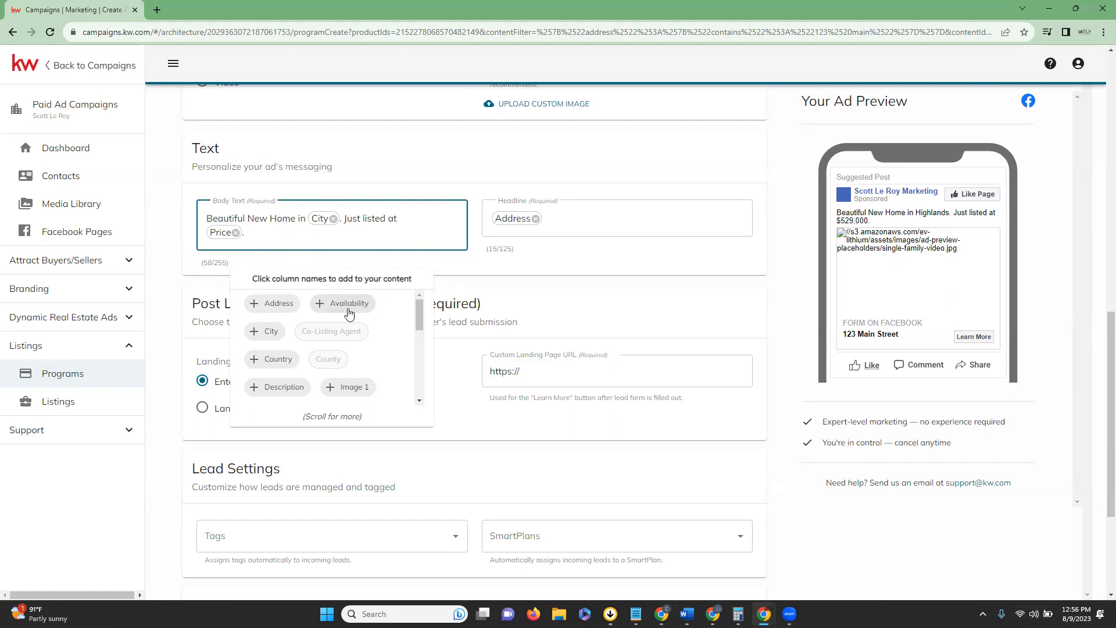
drag(420, 317, 418, 333)
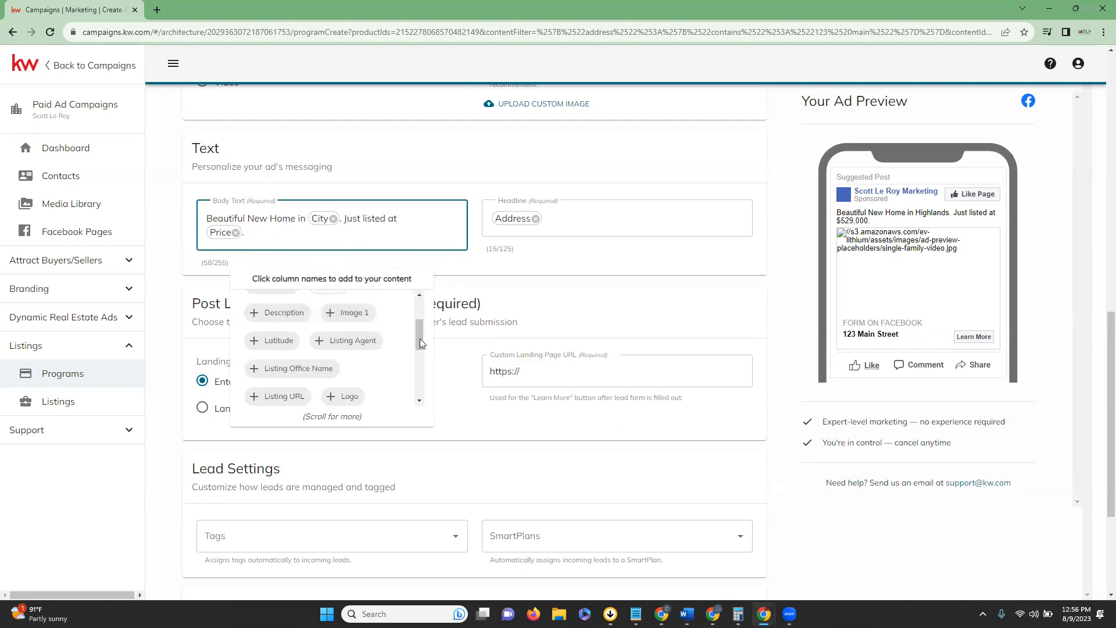
drag(419, 340, 415, 316)
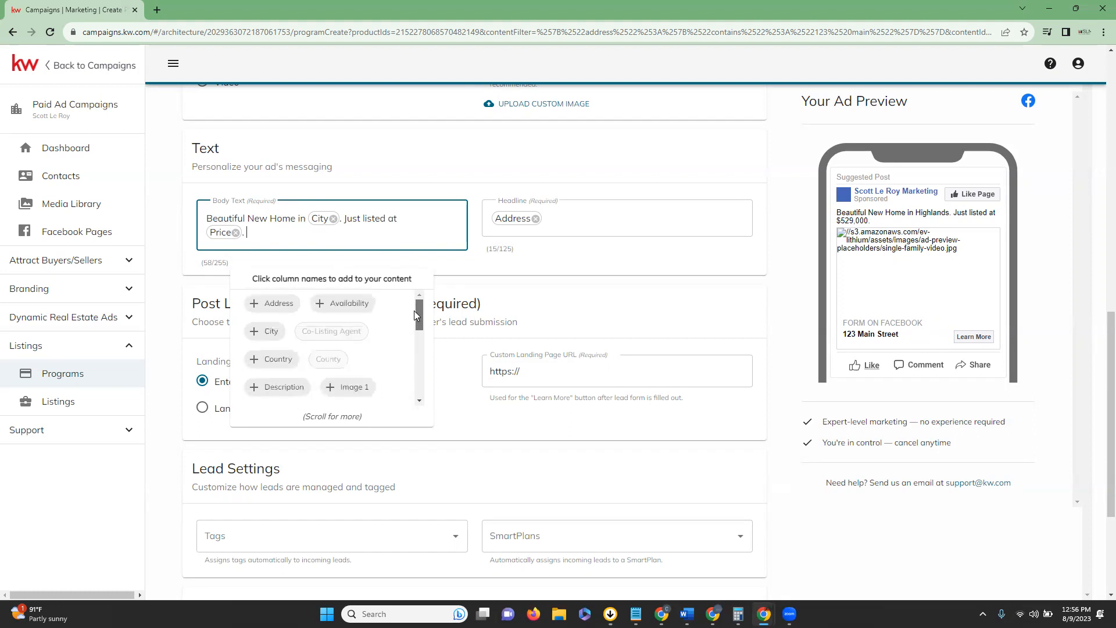
click(284, 307)
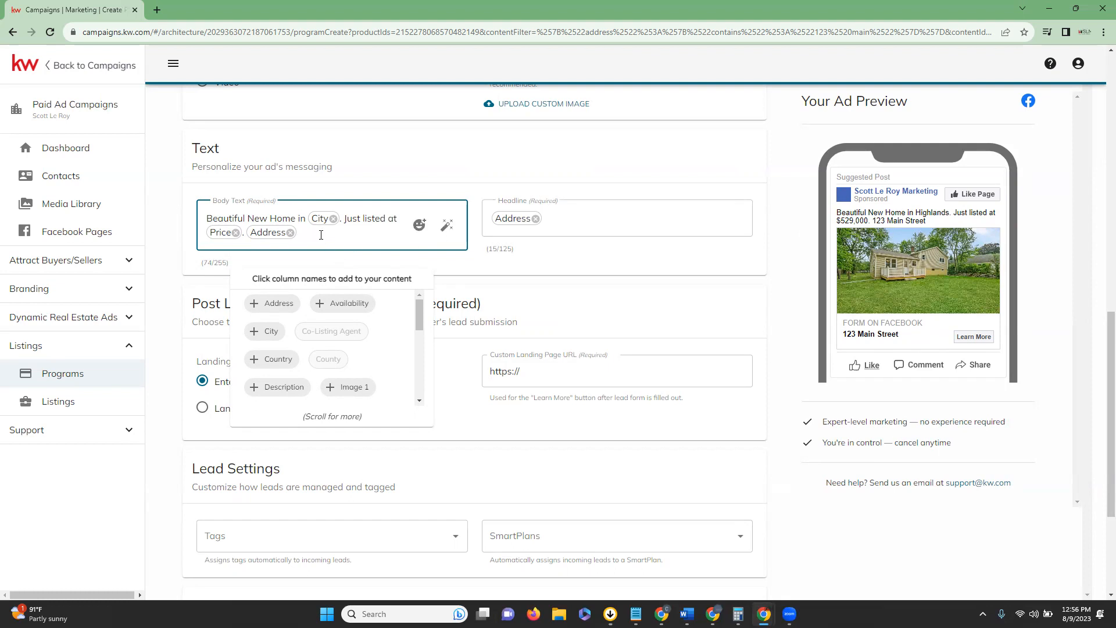
- Remove the Address field from the ad's body text
click(291, 232)
click(191, 265)
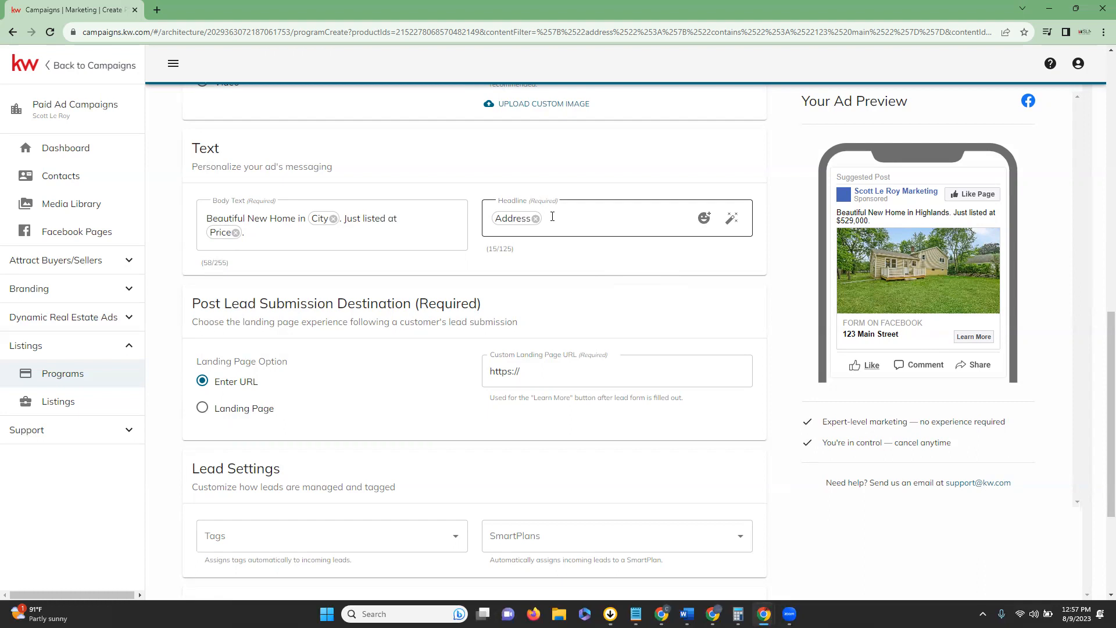
click(414, 226)
- Insert a beaming grin emoji in the ad's headline
click(629, 220)
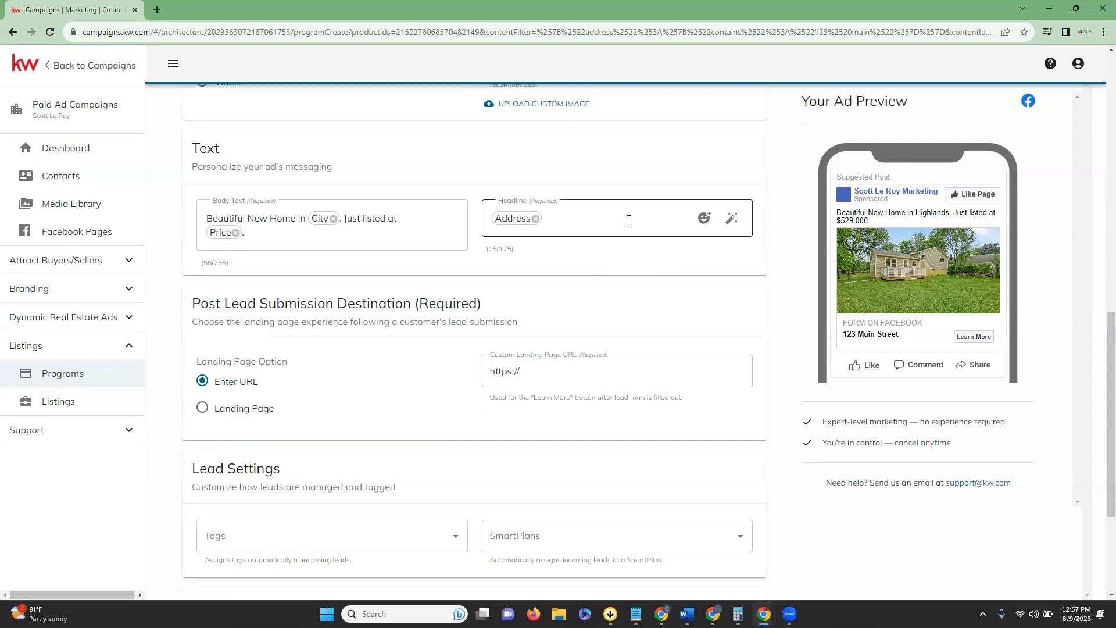
click(704, 220)
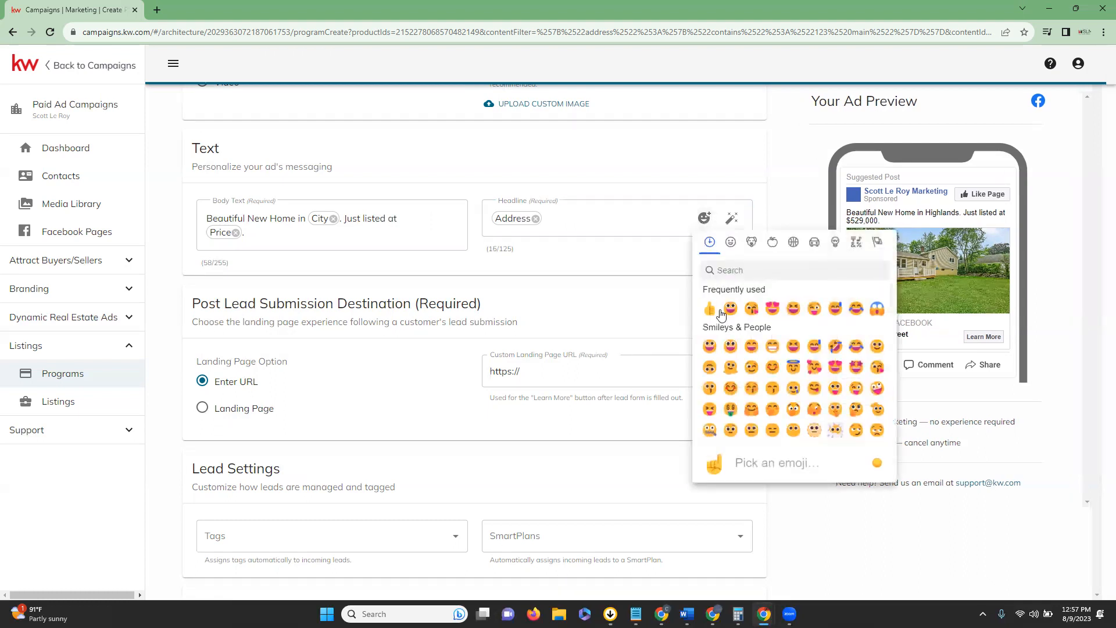
scroll(744, 387, down, 2)
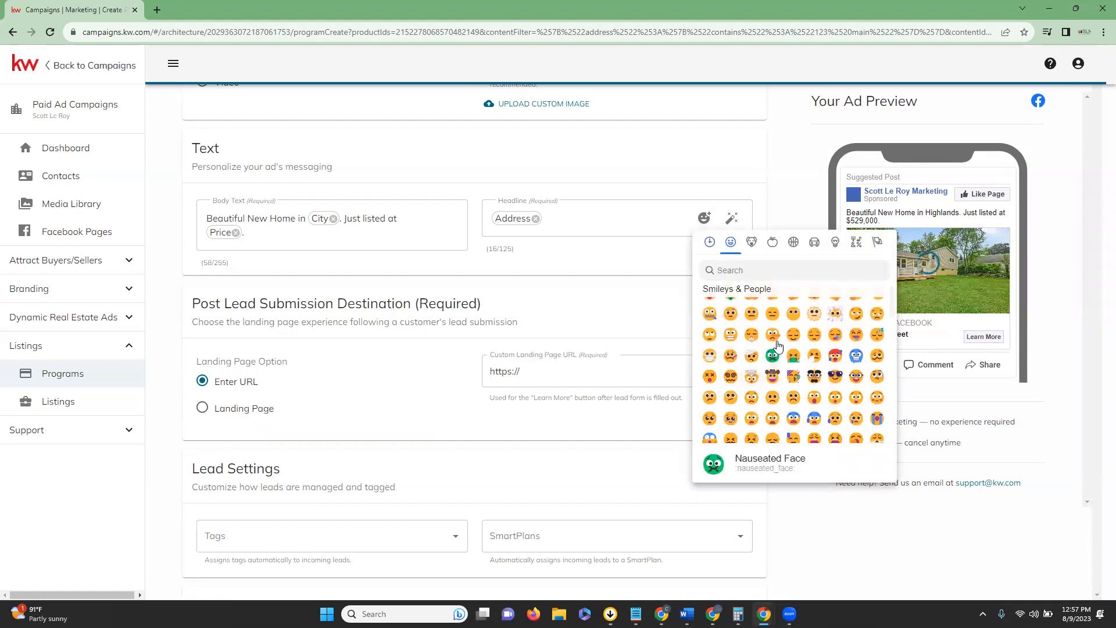
scroll(766, 372, up, 3)
click(772, 347)
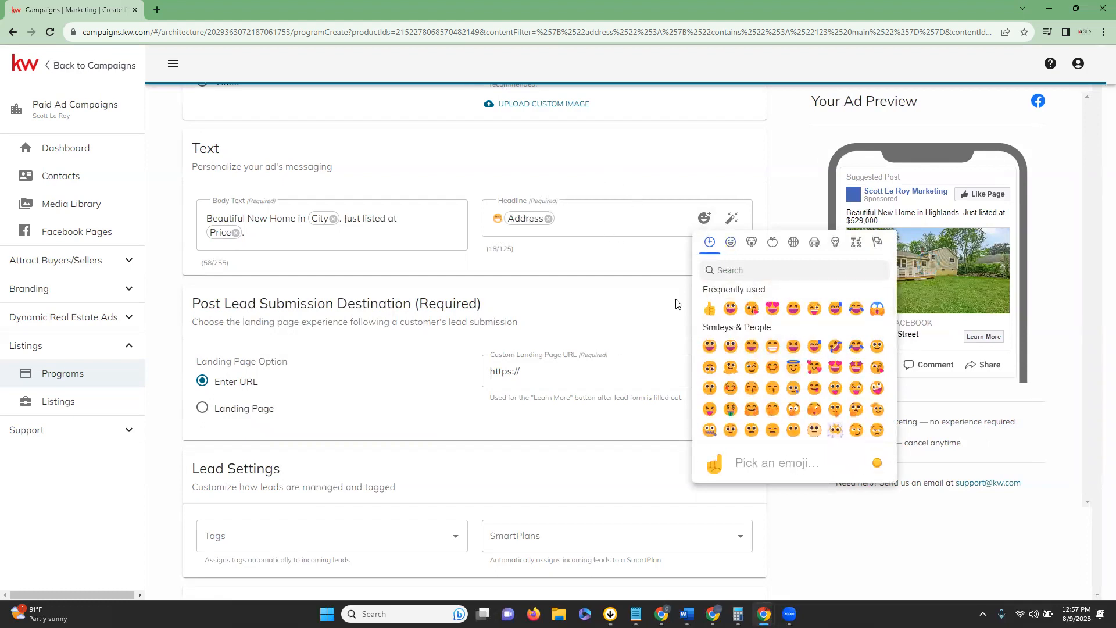
- Replace the ad's headline with the AI-written suggestion "Amazing 3 Bed, 1.5 Bath Home in Highlands - Won't Last Long!"
click(578, 218)
click(614, 182)
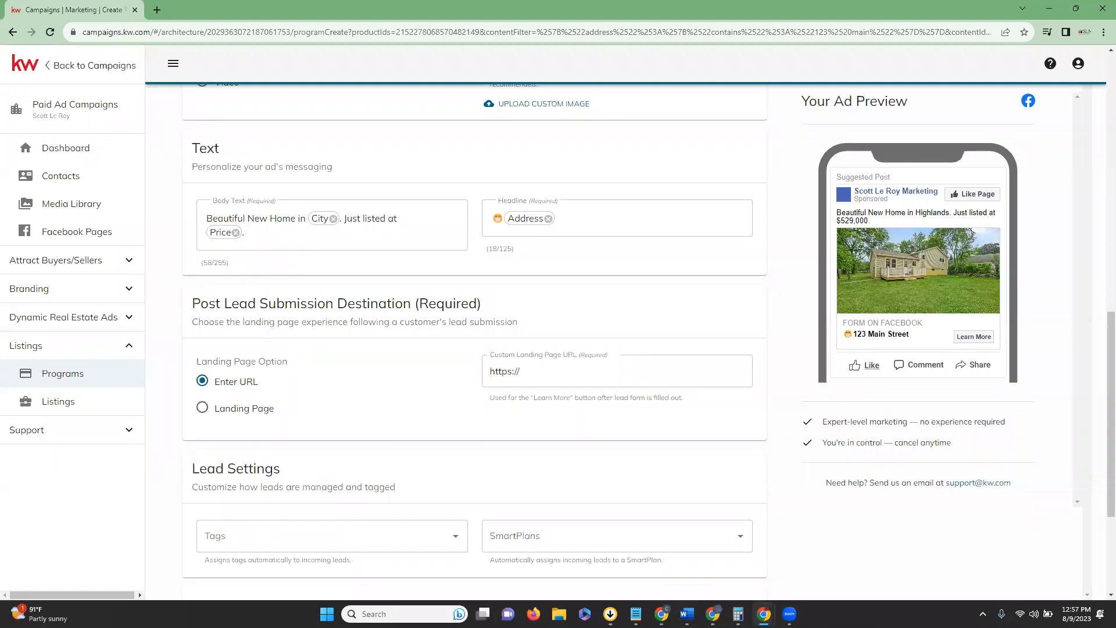
click(731, 220)
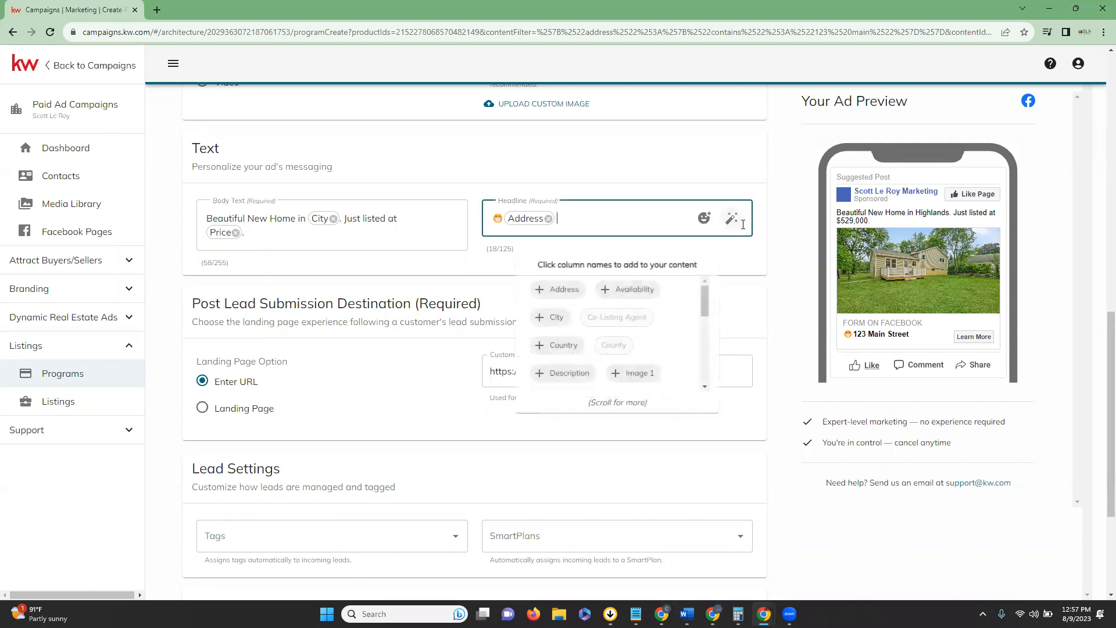
click(731, 220)
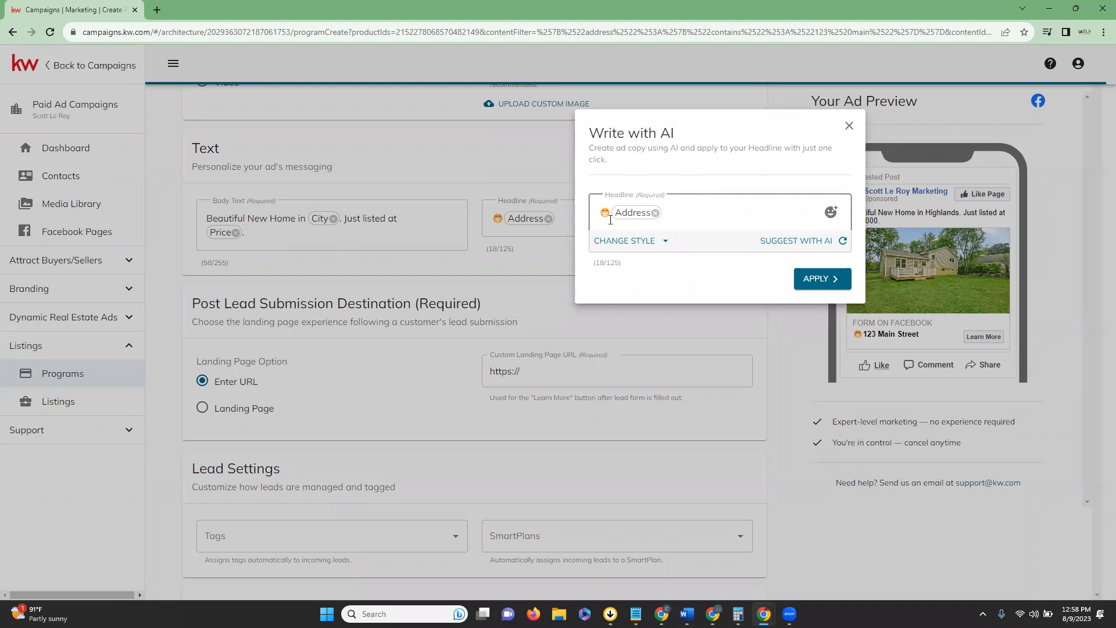
click(657, 247)
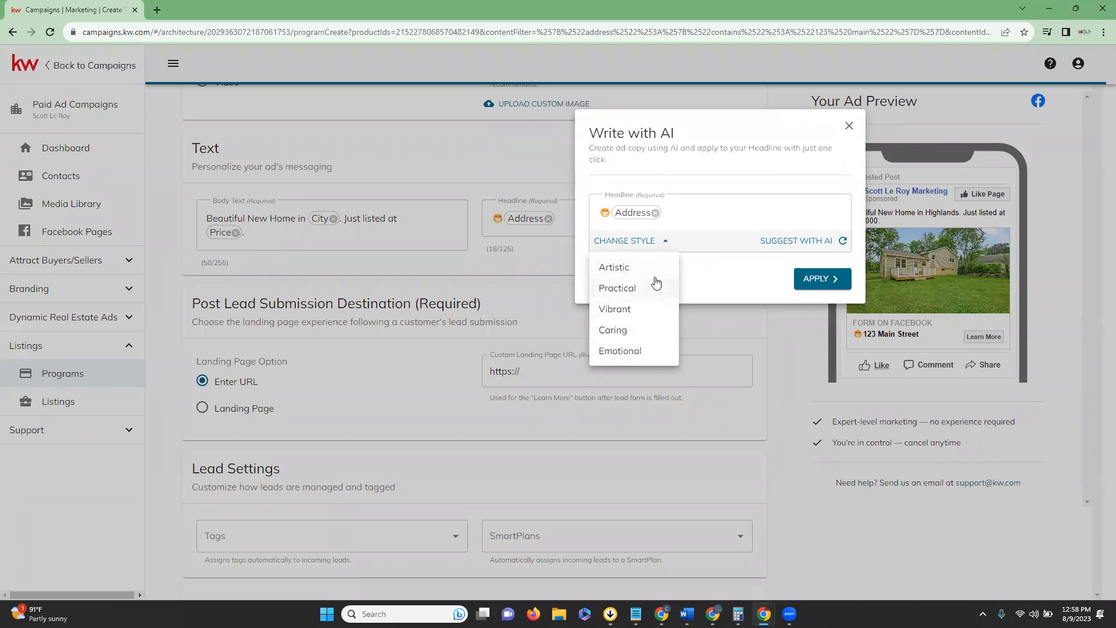
click(657, 242)
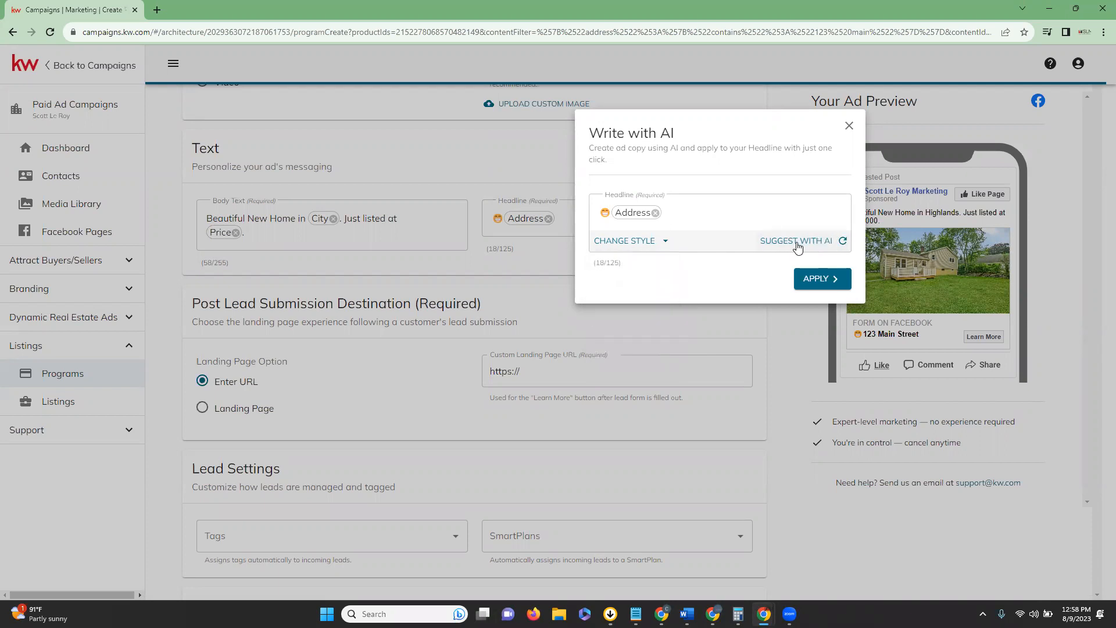
click(830, 246)
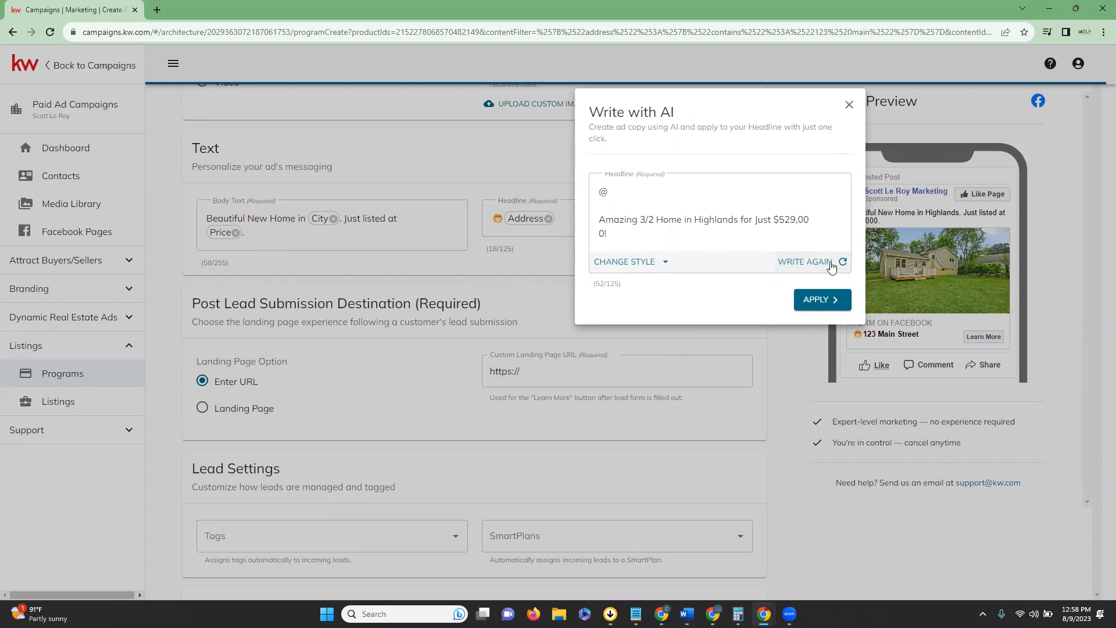
click(812, 266)
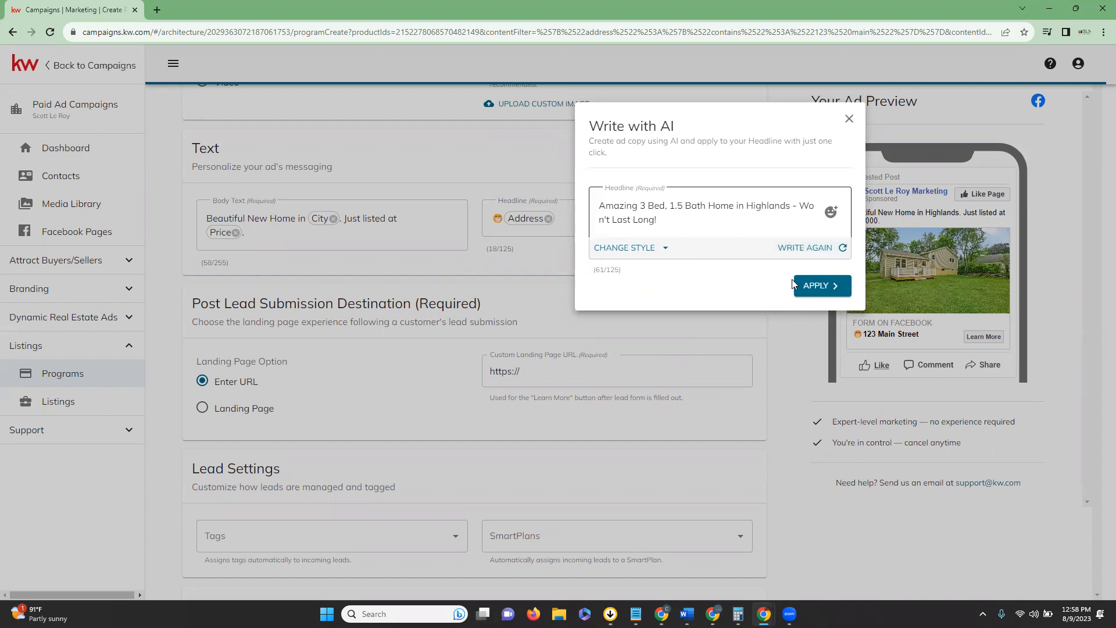
click(827, 288)
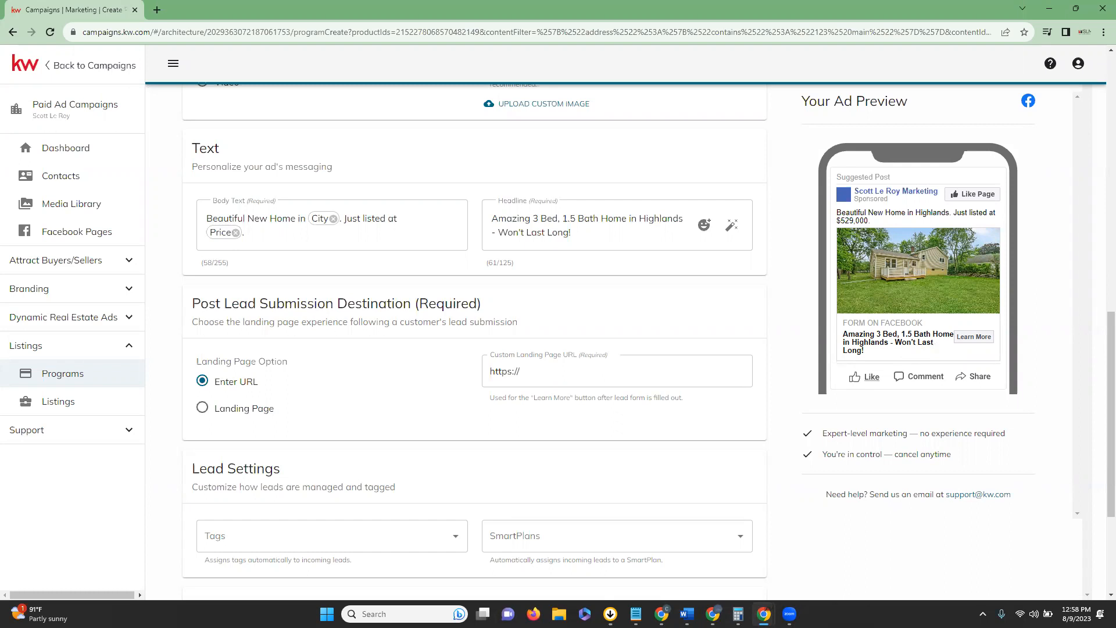
- Try the Landing Page option for the post-lead destination, browse its available pages, and return to the Enter URL option
scroll(268, 240, down, 1)
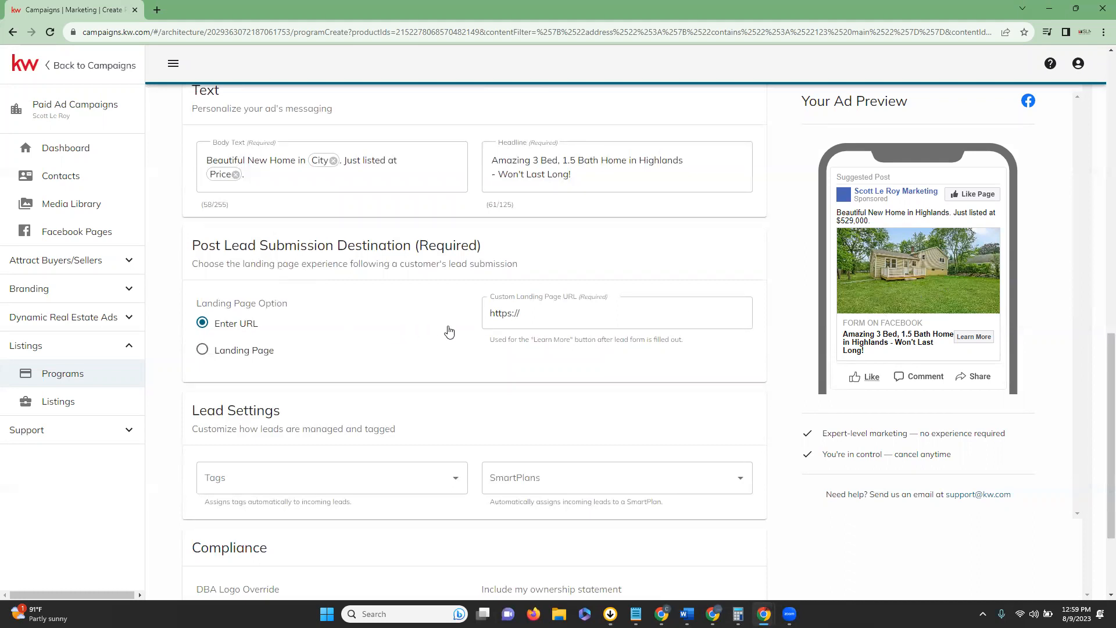
click(508, 318)
click(202, 350)
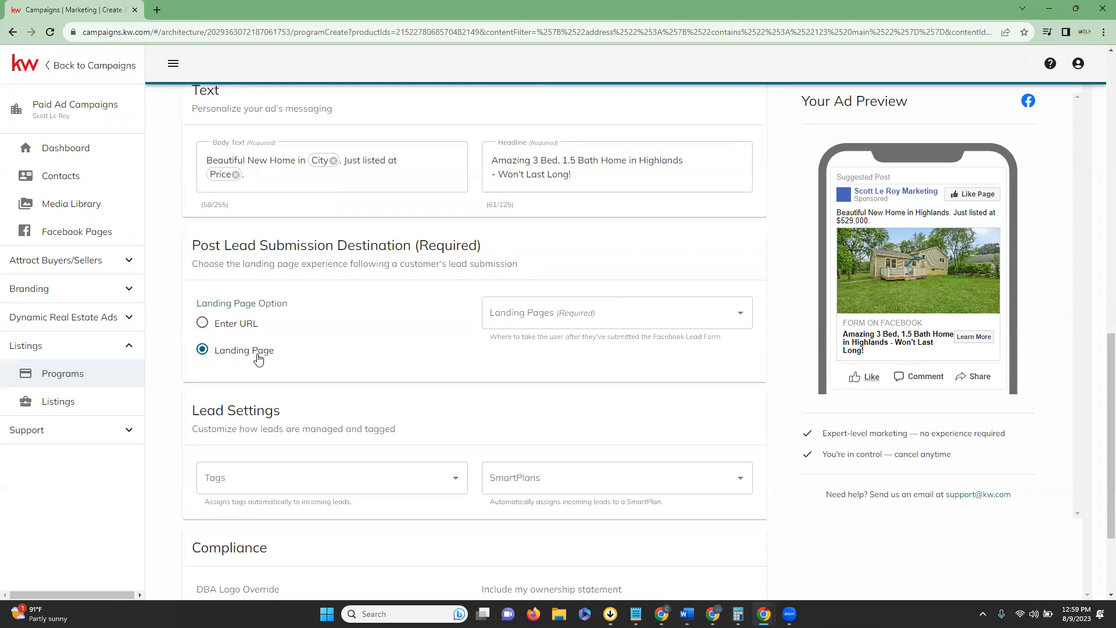
click(739, 320)
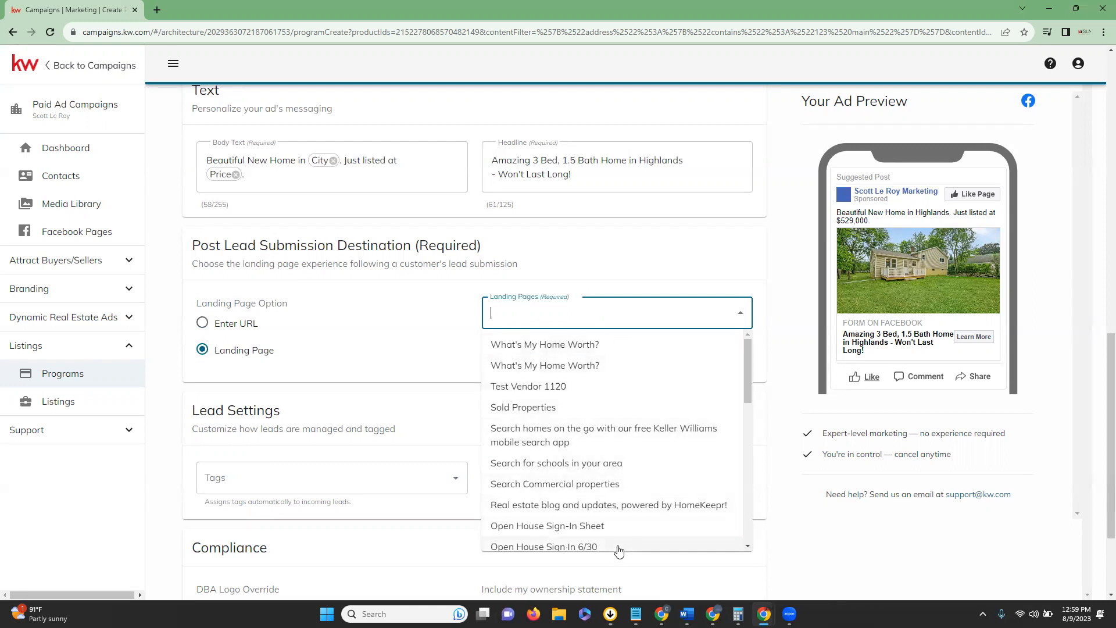
scroll(606, 479, down, 3)
scroll(608, 479, up, 1)
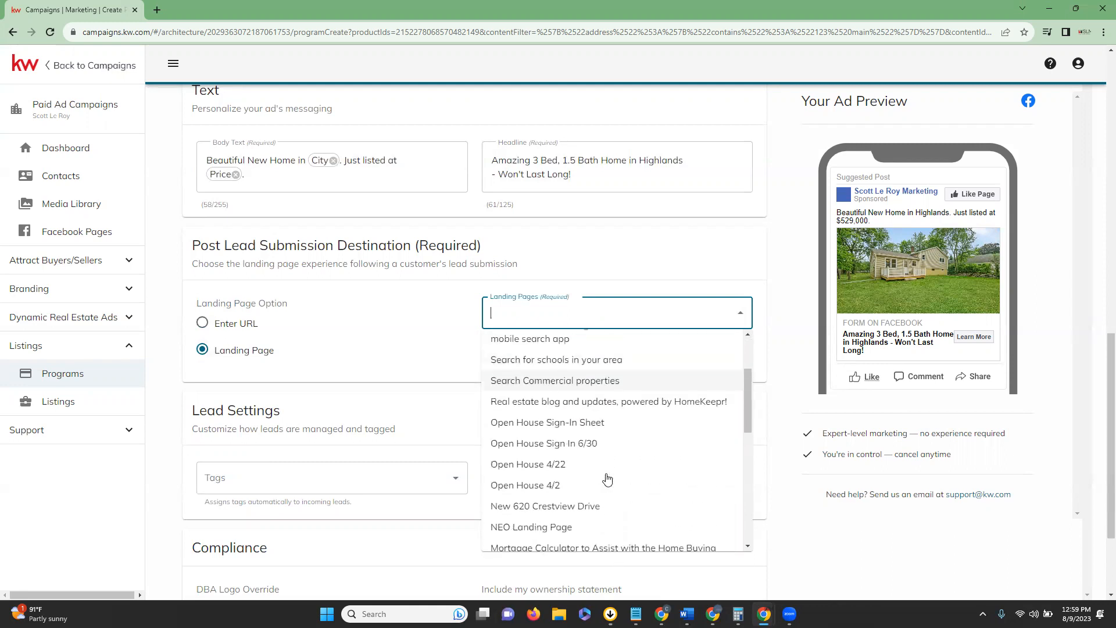
scroll(608, 479, up, 2)
click(360, 333)
click(360, 332)
- Find the Facebook tags in the lead settings and assign "Facebook Lead Ads - Buyer" to incoming leads
scroll(360, 333, down, 3)
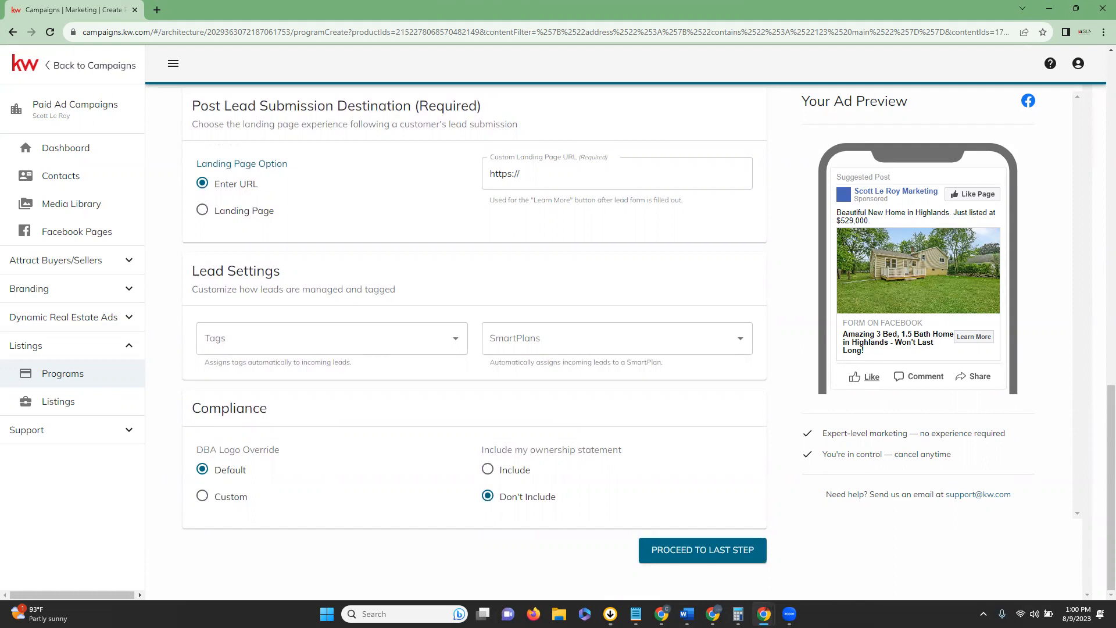
click(214, 338)
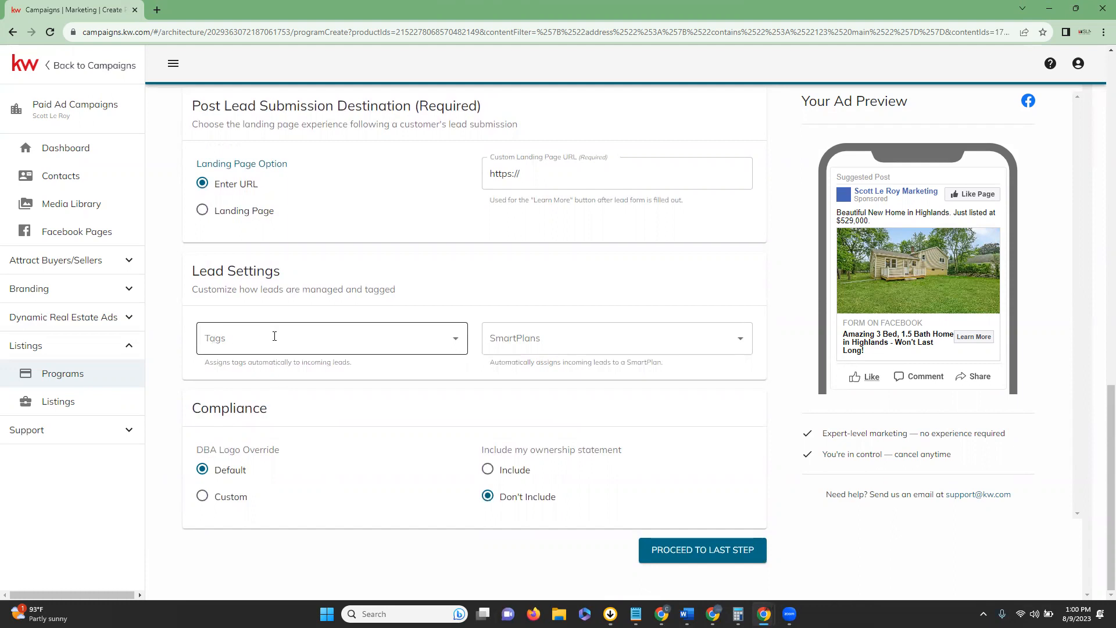
click(455, 339)
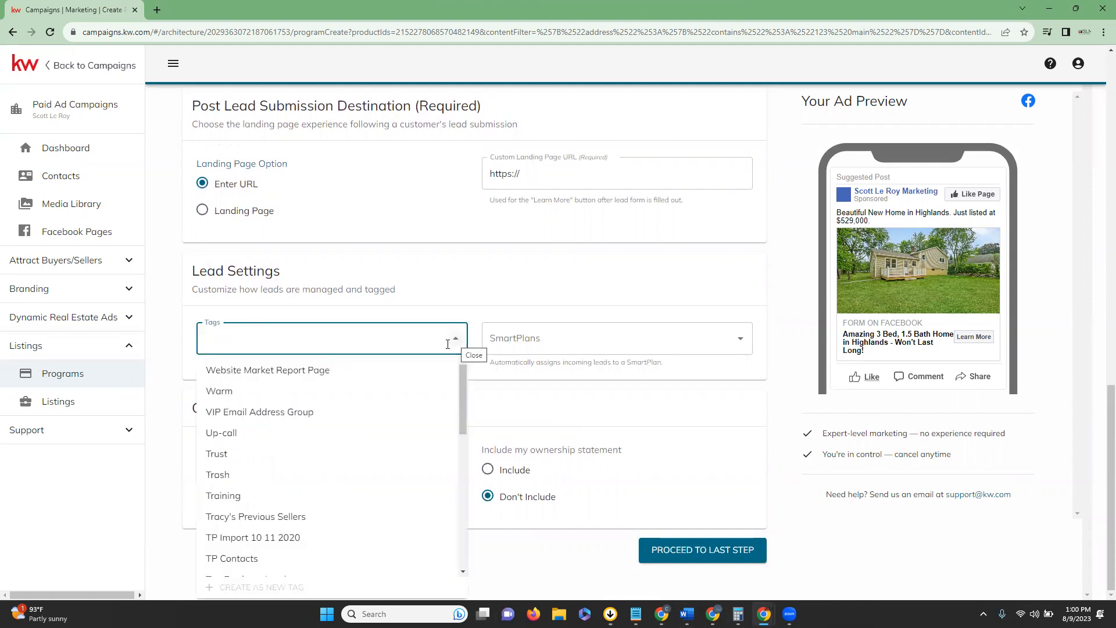
scroll(369, 413, down, 3)
scroll(371, 419, up, 3)
scroll(349, 465, down, 2)
scroll(345, 488, up, 5)
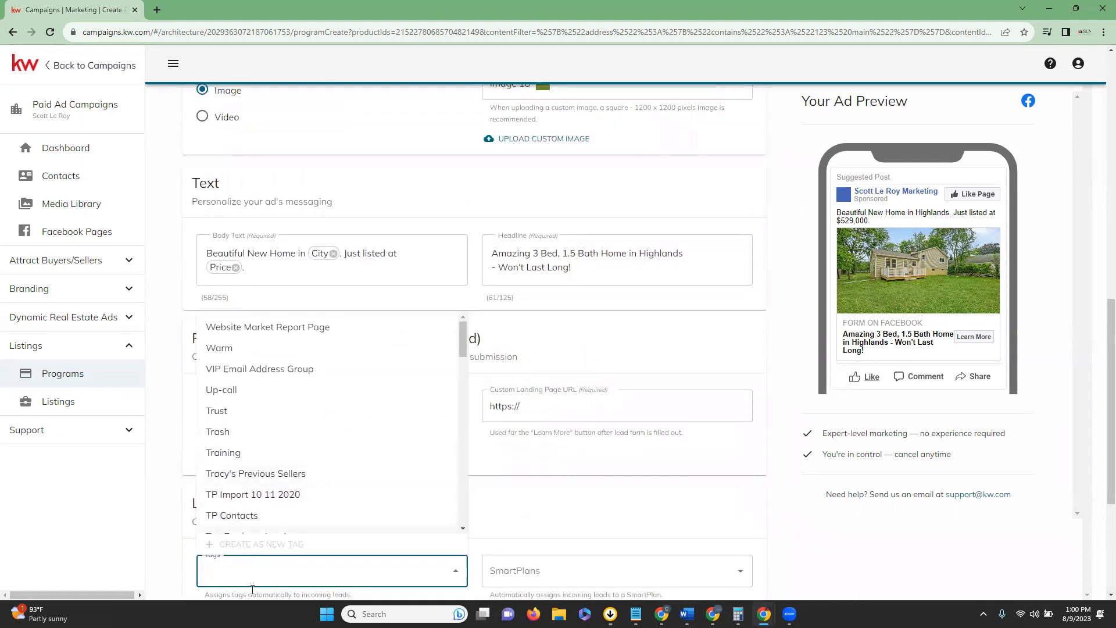
text(facebook)
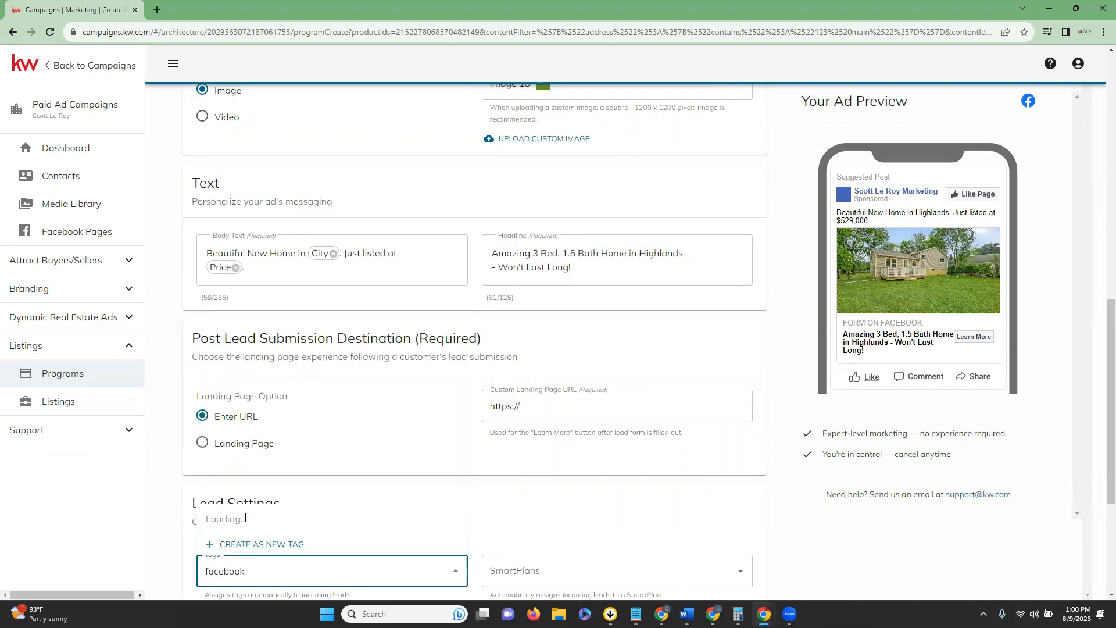
scroll(242, 515, down, 1)
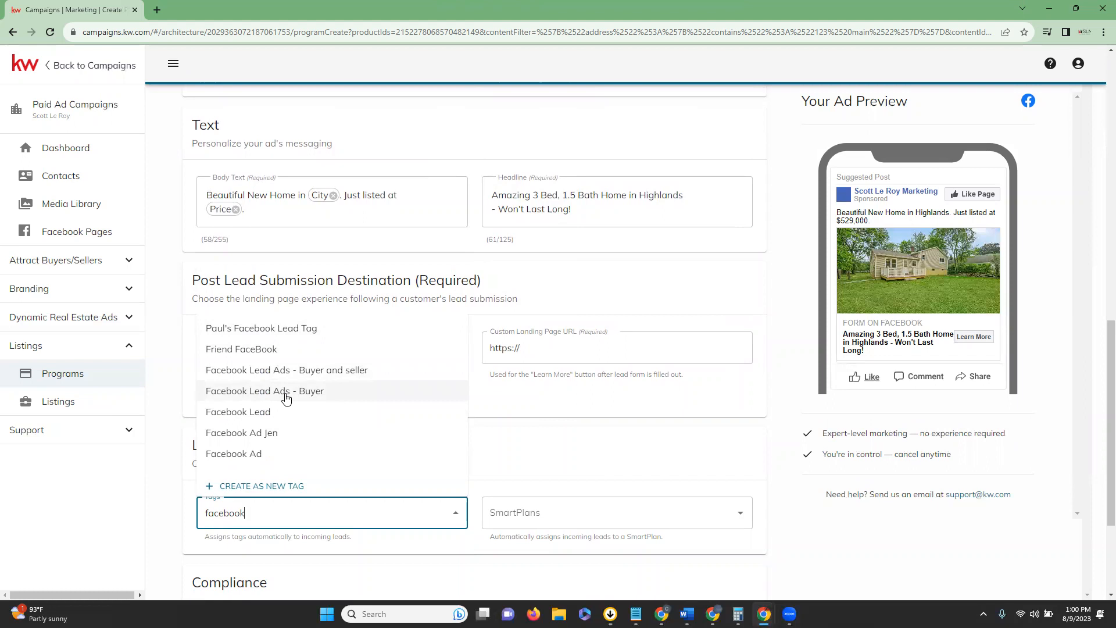
click(286, 398)
click(273, 518)
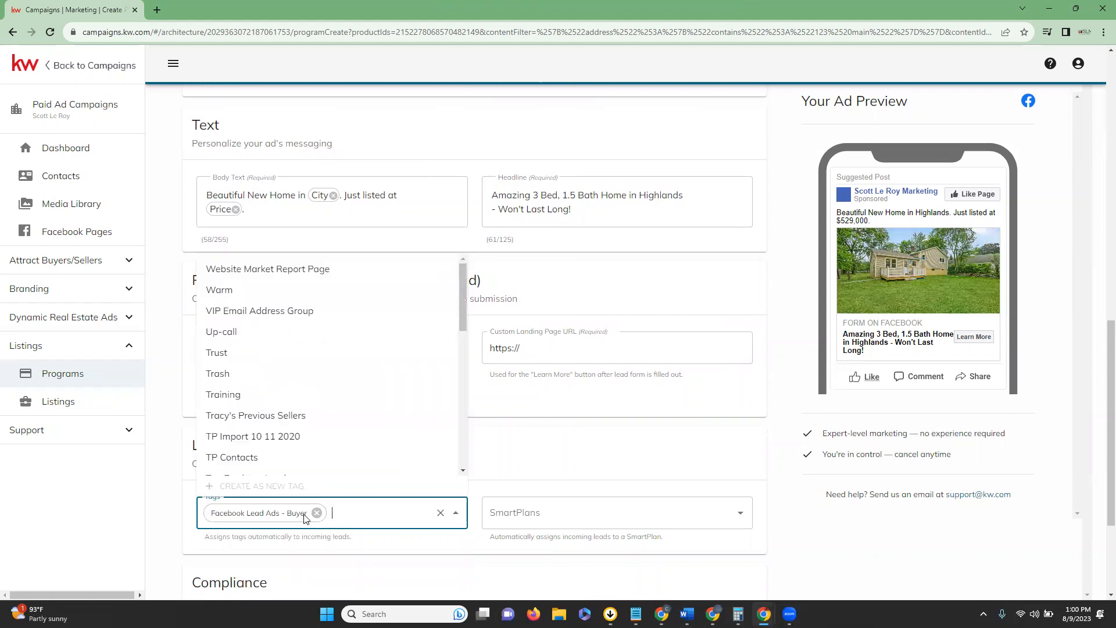
click(529, 457)
- Assign the SmartPlans "My Quarterly Call Plan" and "Neighborhood Nurture - SLM" to incoming leads
scroll(432, 466, down, 1)
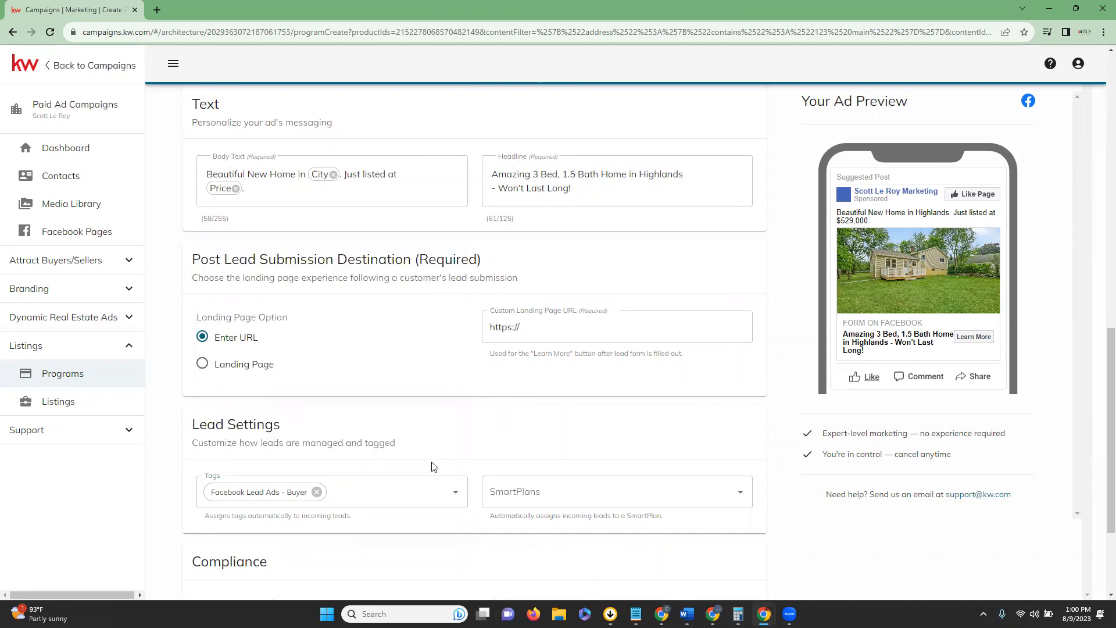
scroll(432, 466, down, 2)
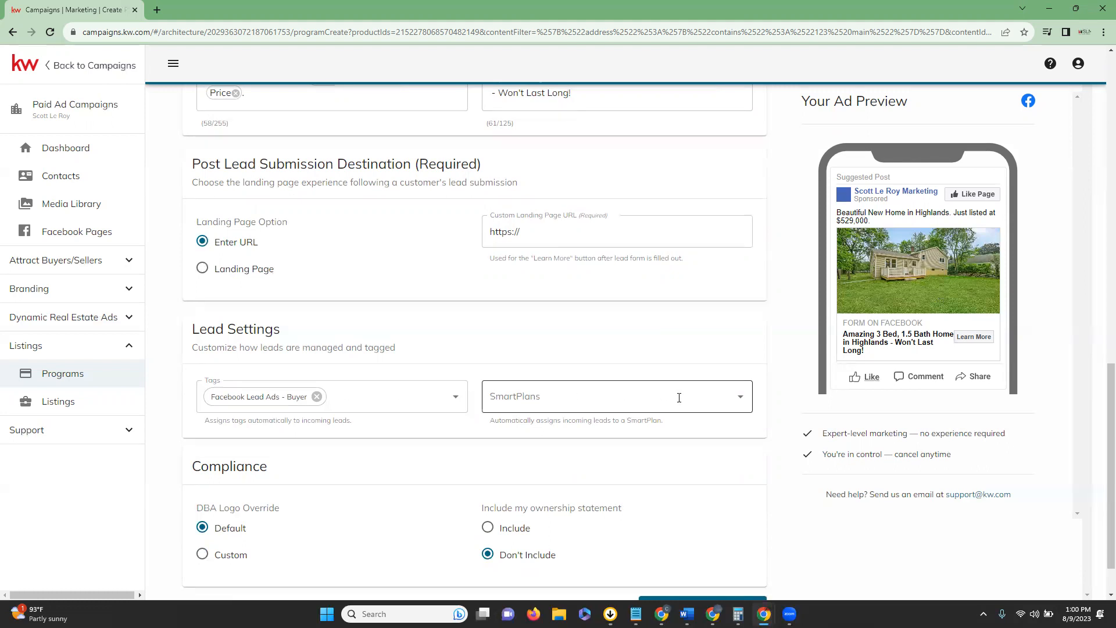
click(742, 398)
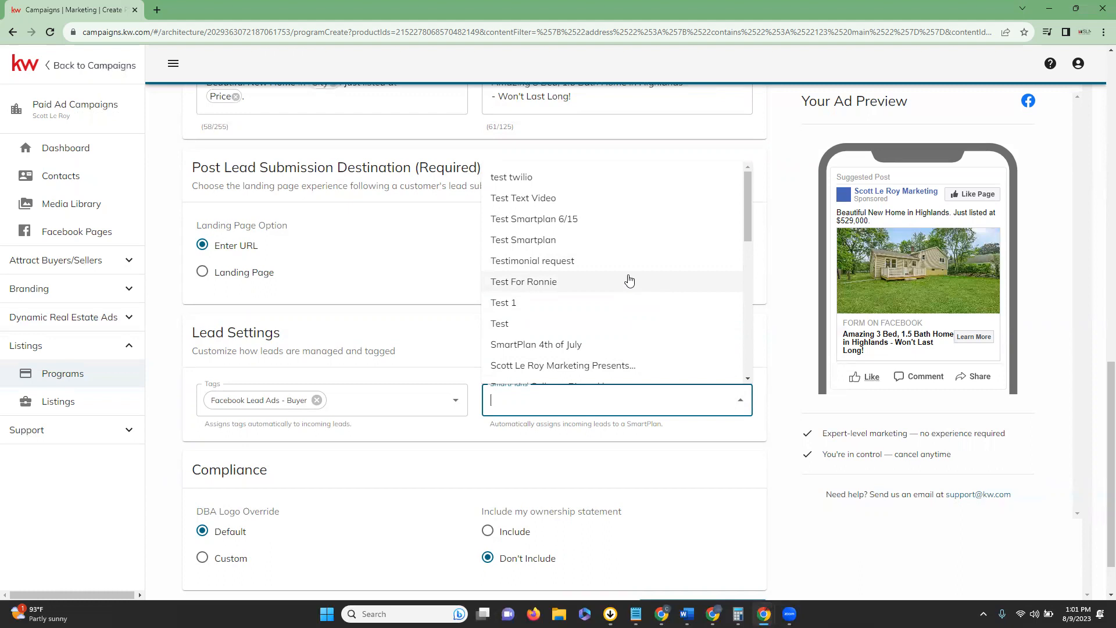
scroll(629, 280, up, 3)
scroll(596, 396, down, 2)
scroll(599, 400, down, 3)
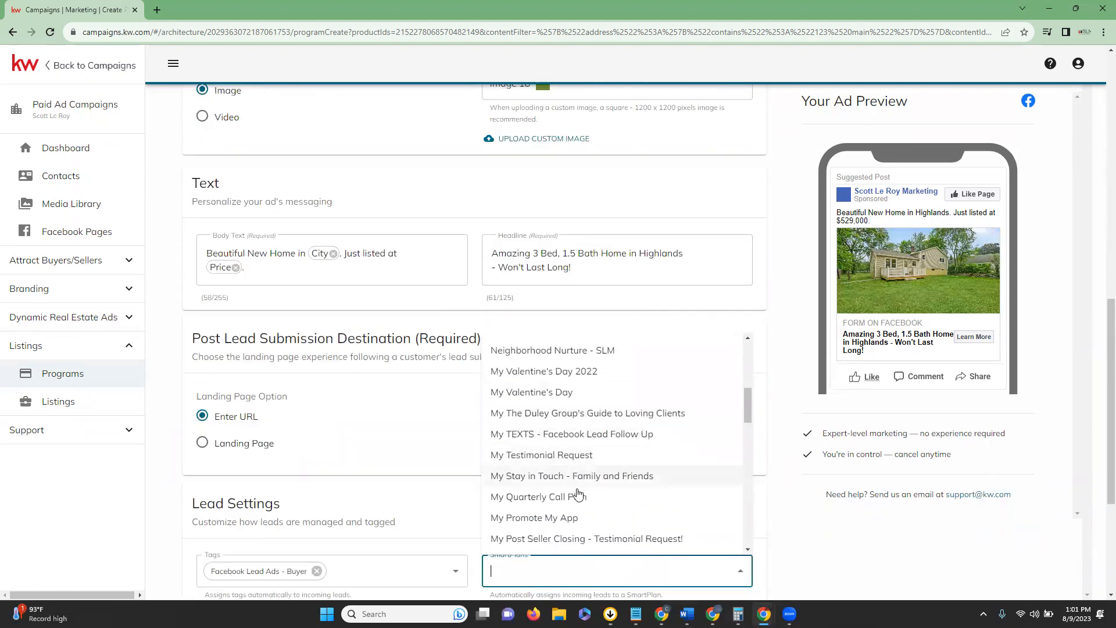
click(581, 499)
scroll(844, 564, down, 1)
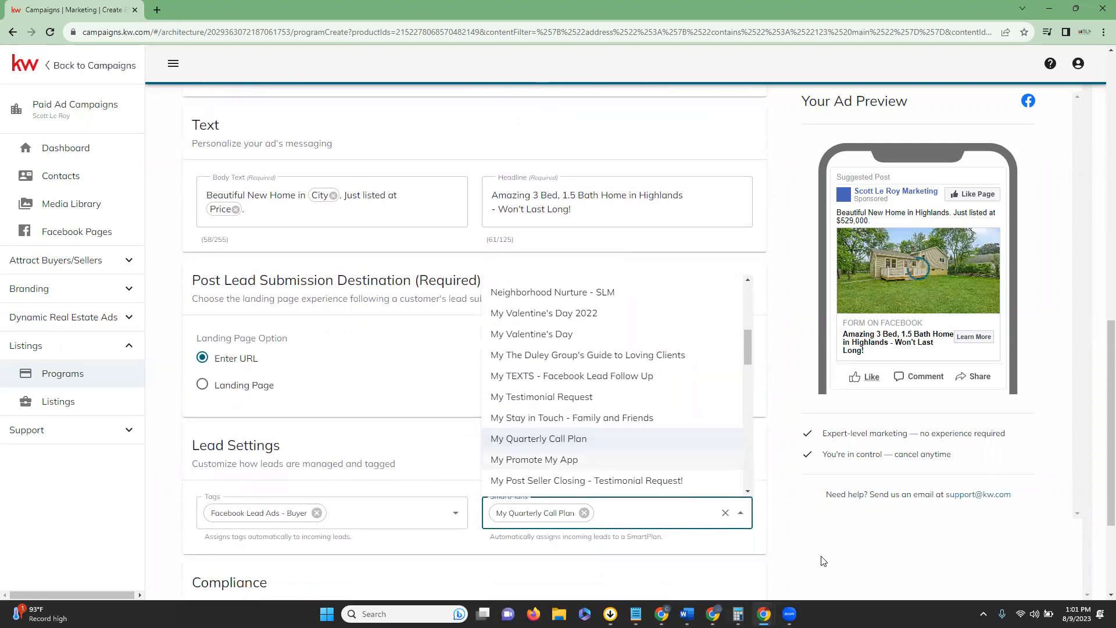
click(547, 293)
click(778, 546)
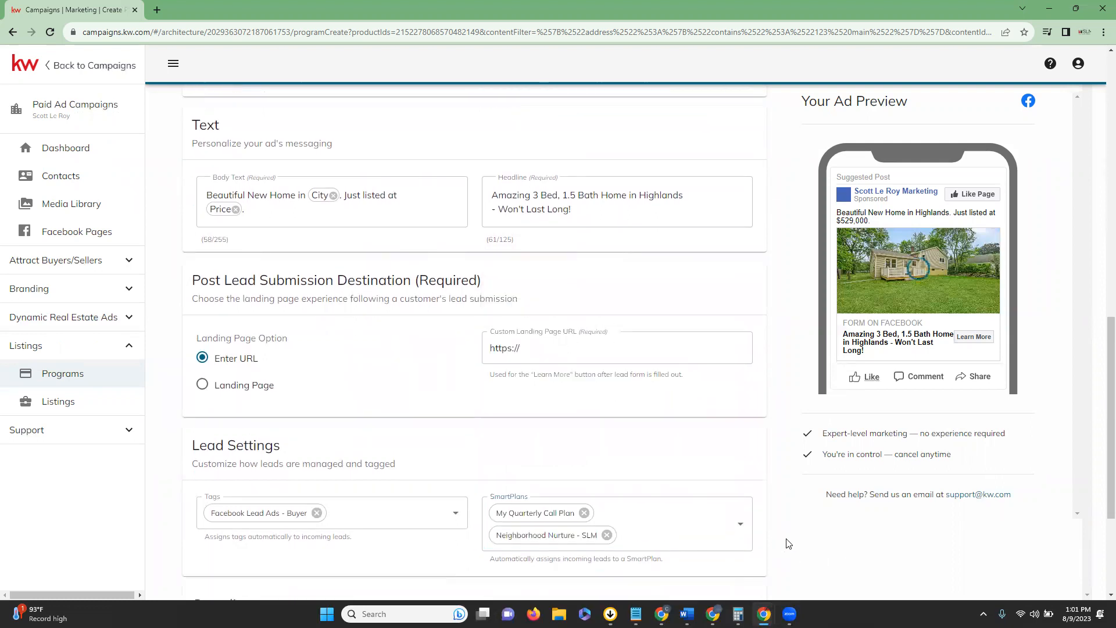
- Try the Custom DBA logo override in the compliance settings and set it back to Default
scroll(572, 421, down, 1)
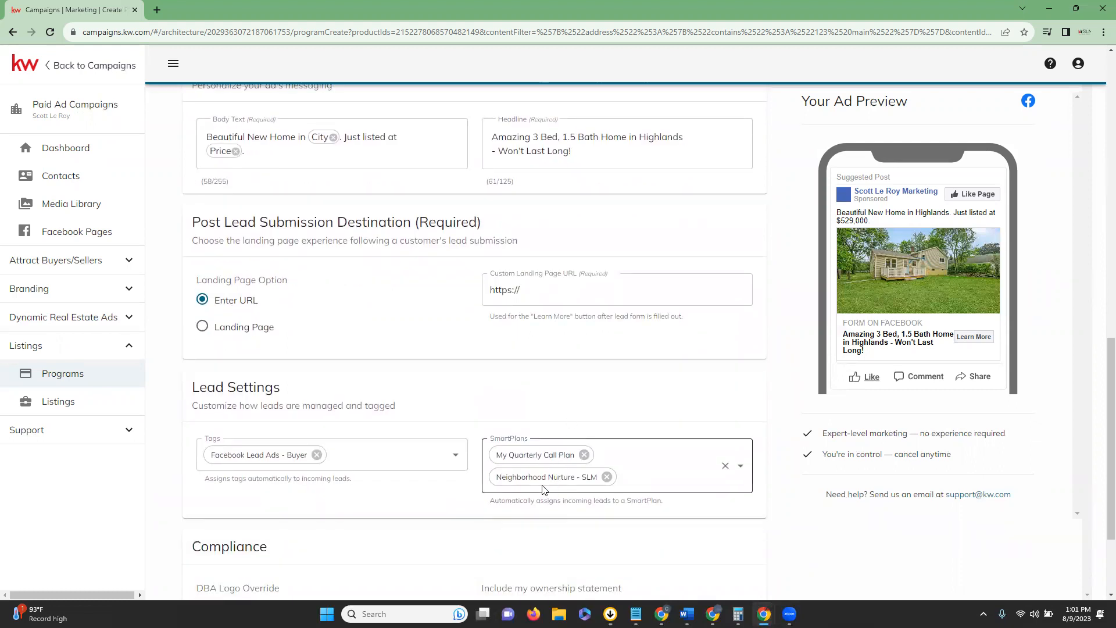
scroll(451, 519, down, 2)
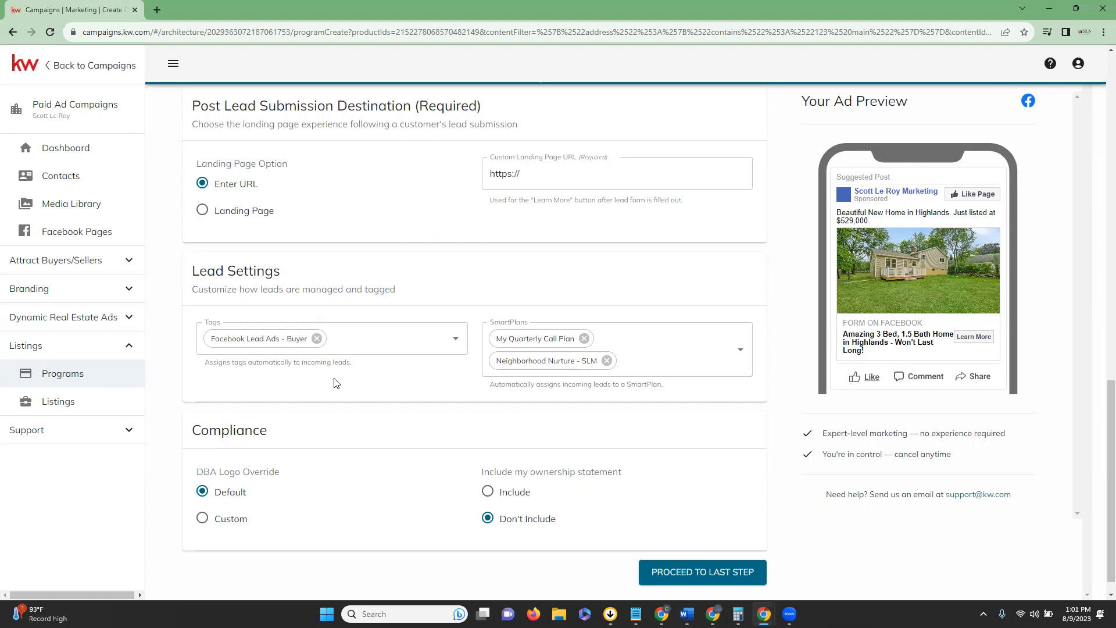
scroll(332, 474, down, 1)
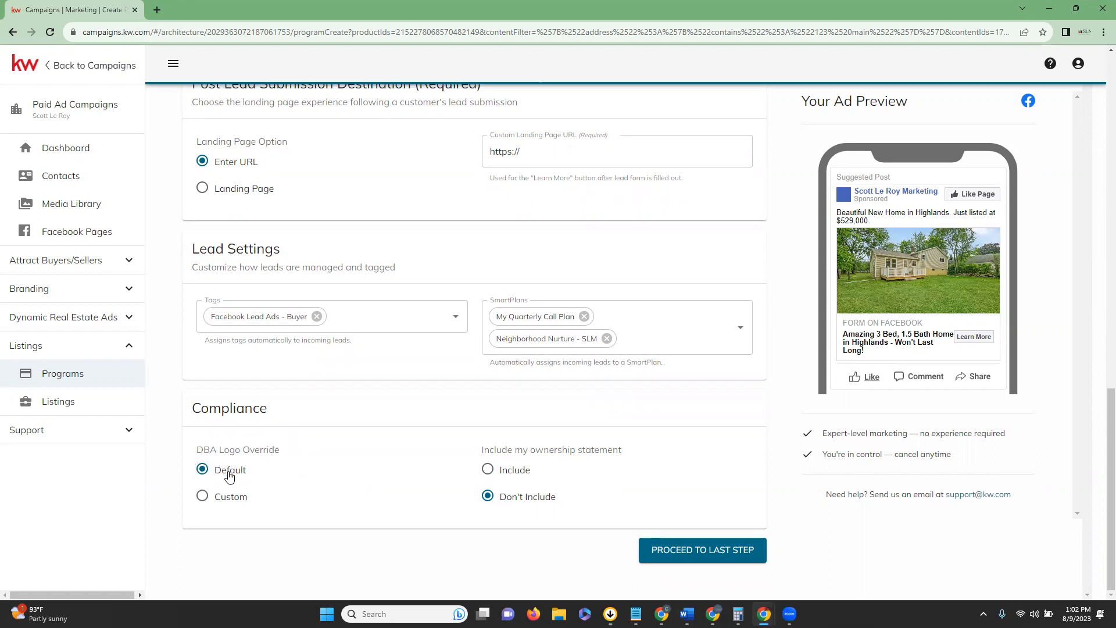
click(202, 496)
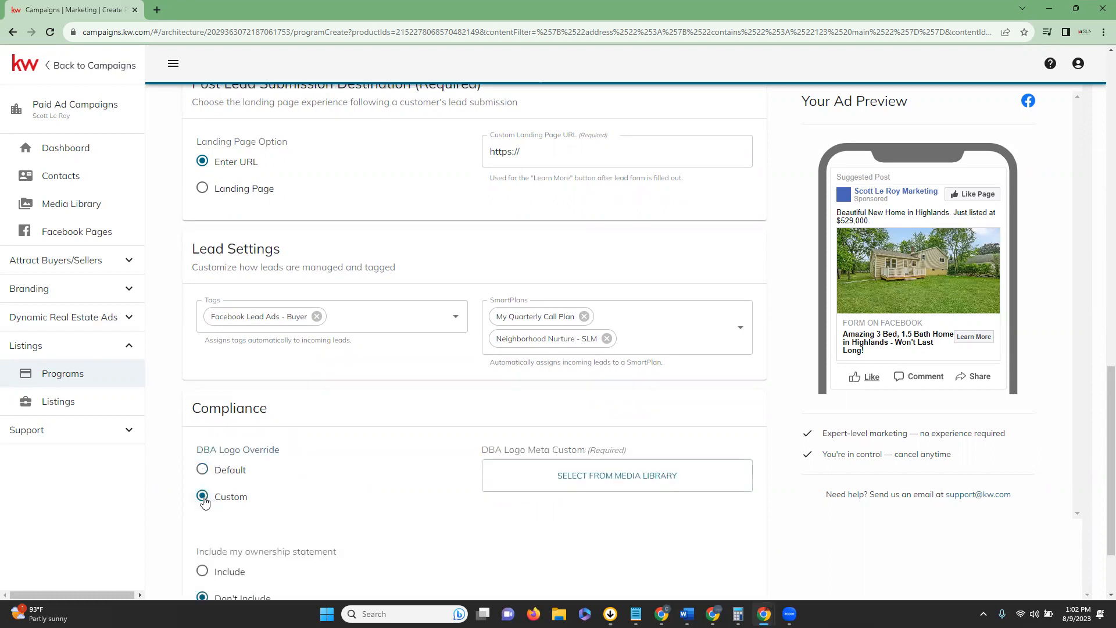
scroll(204, 502, down, 1)
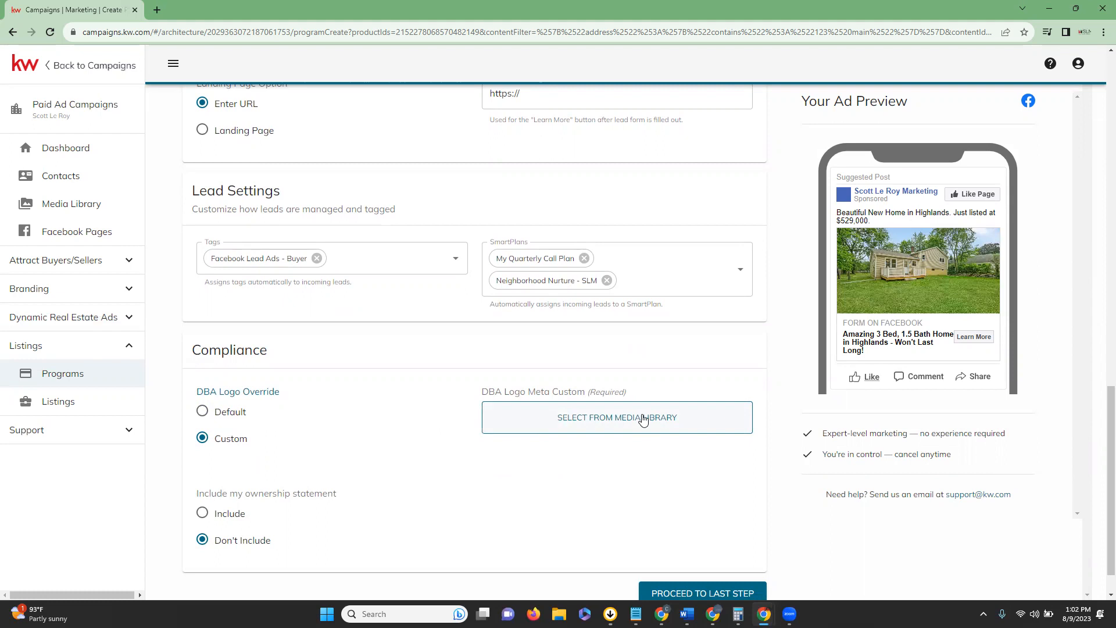
click(201, 411)
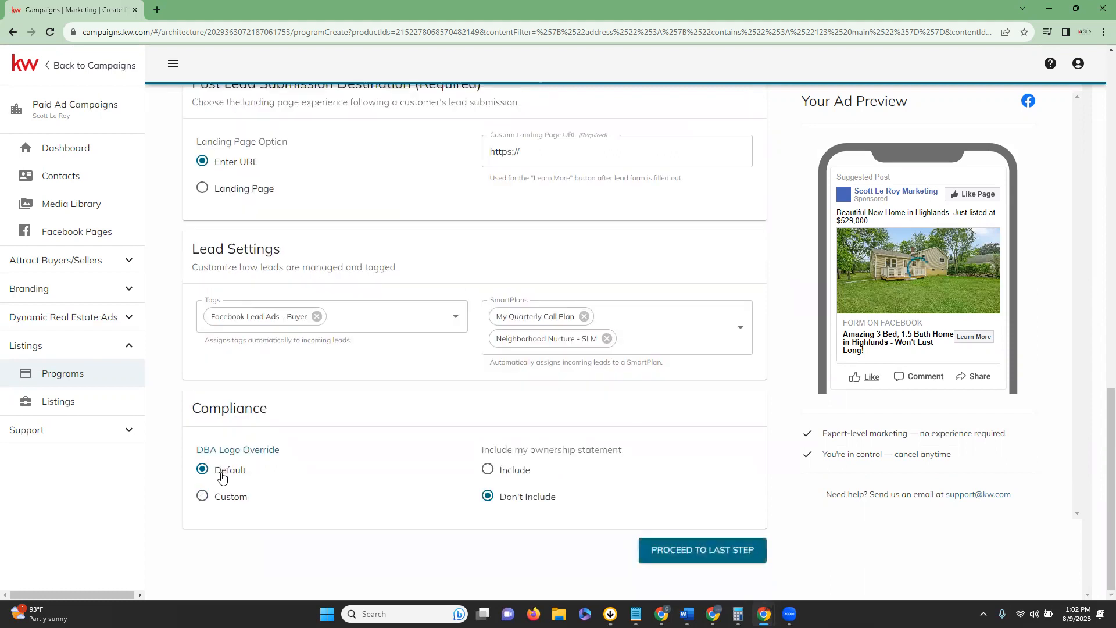
- Include the ownership statement "Each office is independently owned and operated." in the ad and attempt to proceed to the last step
click(488, 471)
scroll(584, 467, down, 2)
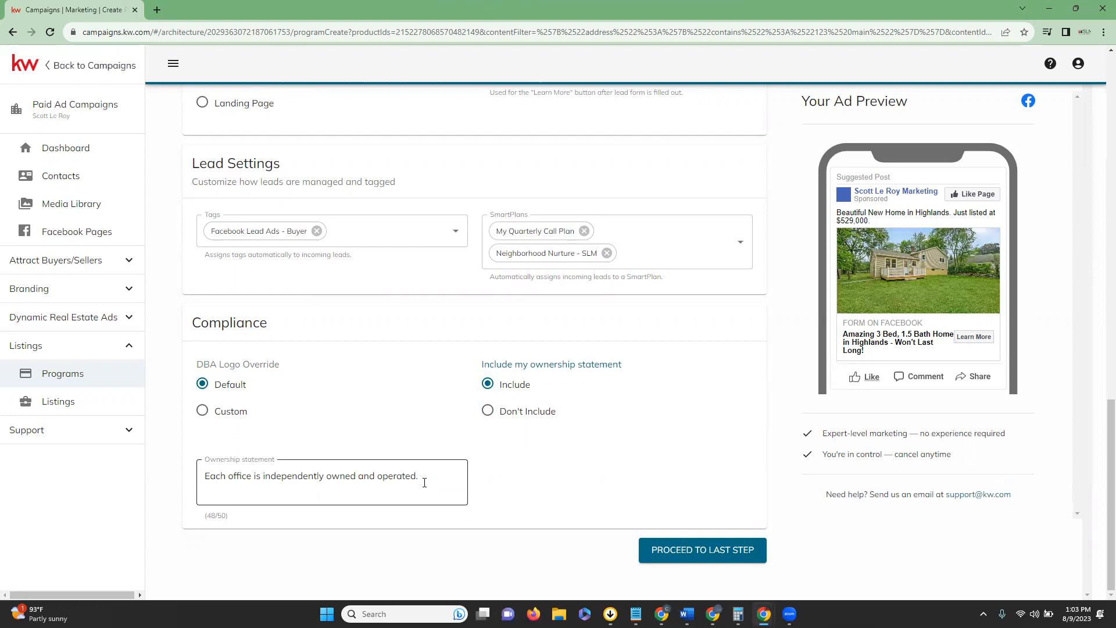
drag(433, 476, 200, 481)
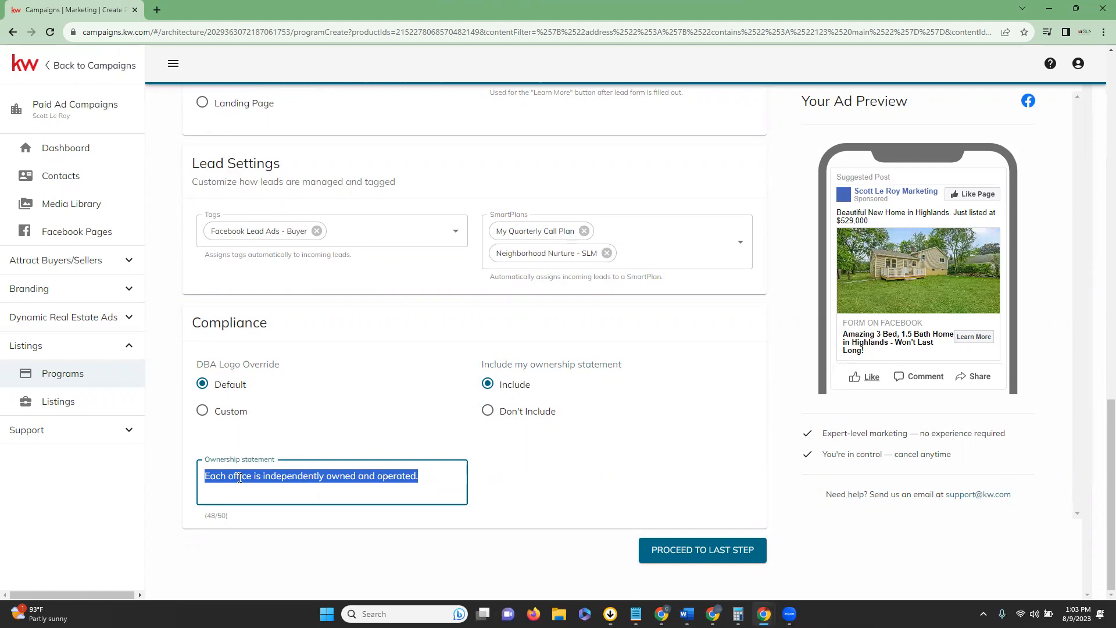
click(432, 482)
click(550, 460)
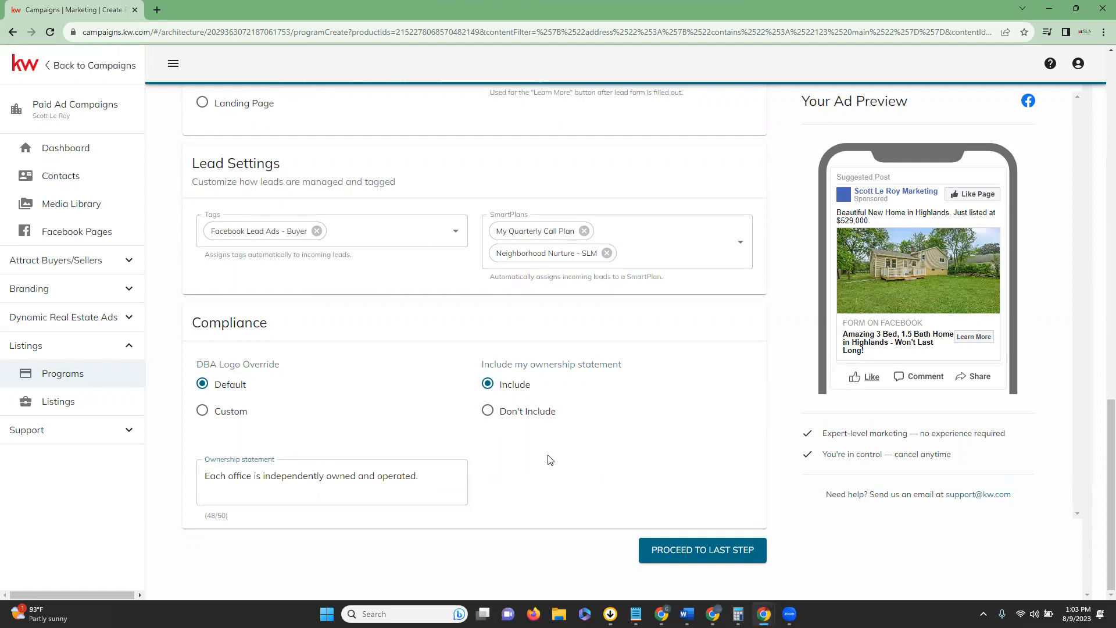
click(710, 555)
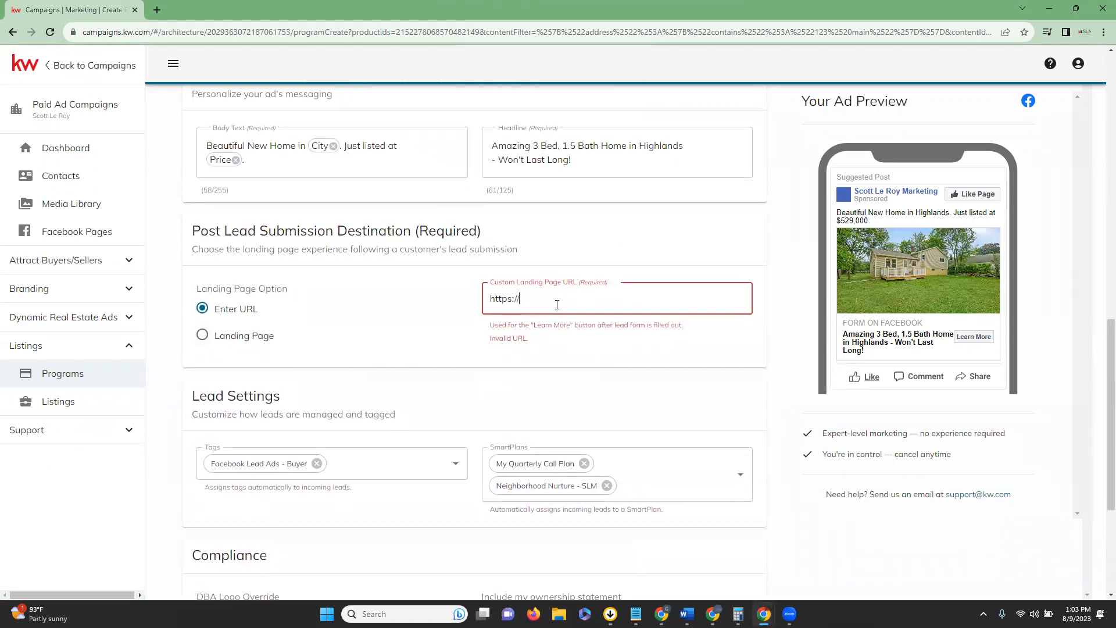
text(k)
key(BackSpace)
text(ae)
key(BackSpace)
text(gent.mykw.com)
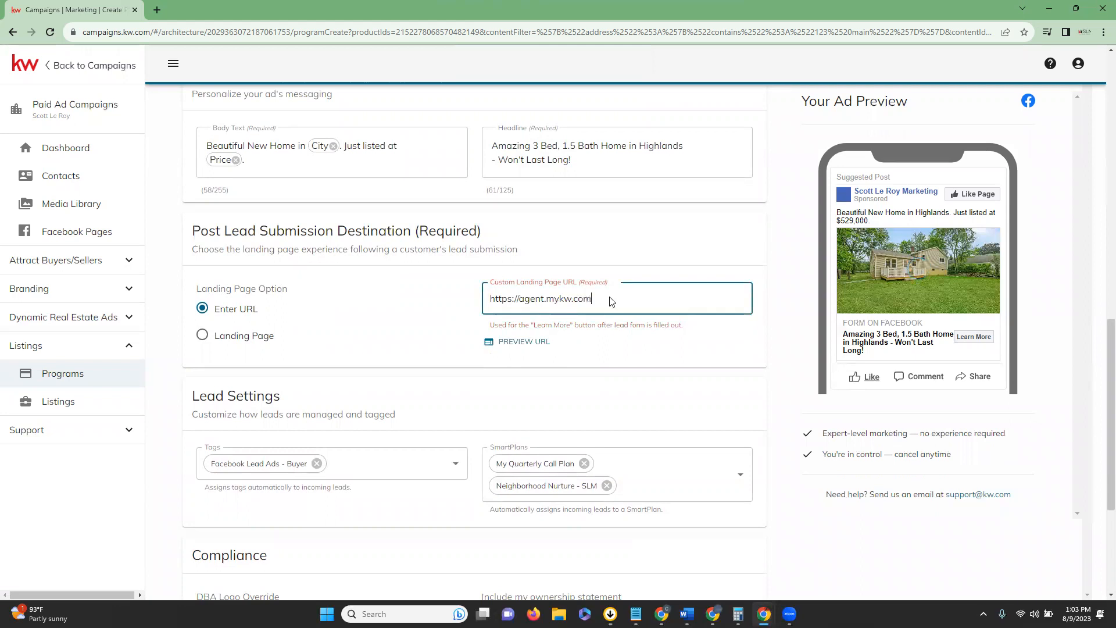
click(640, 356)
scroll(643, 361, down, 4)
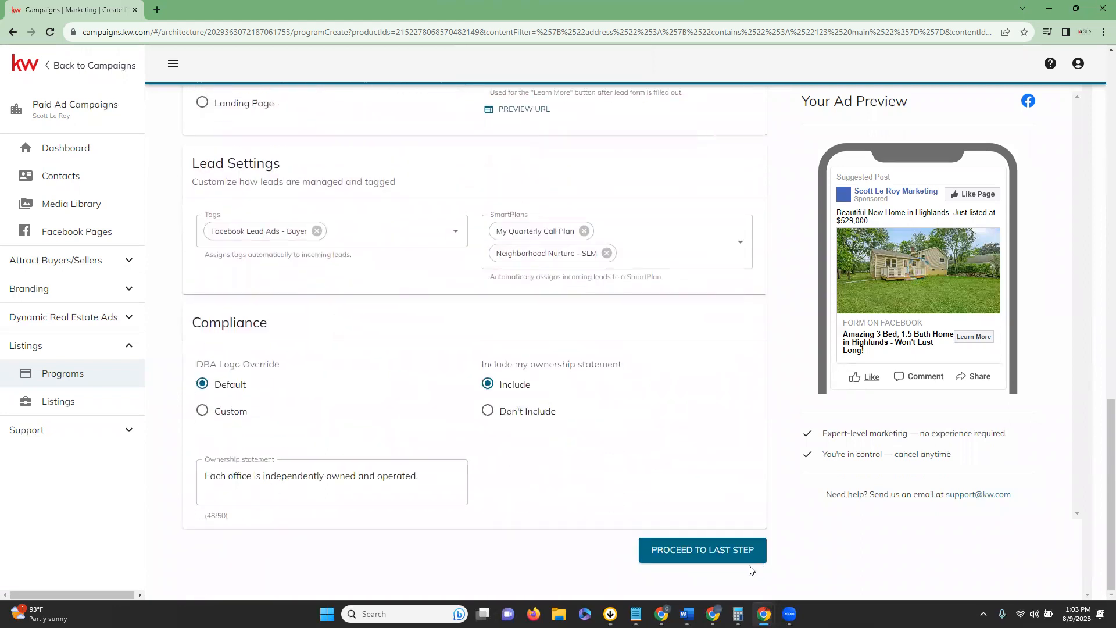
click(721, 560)
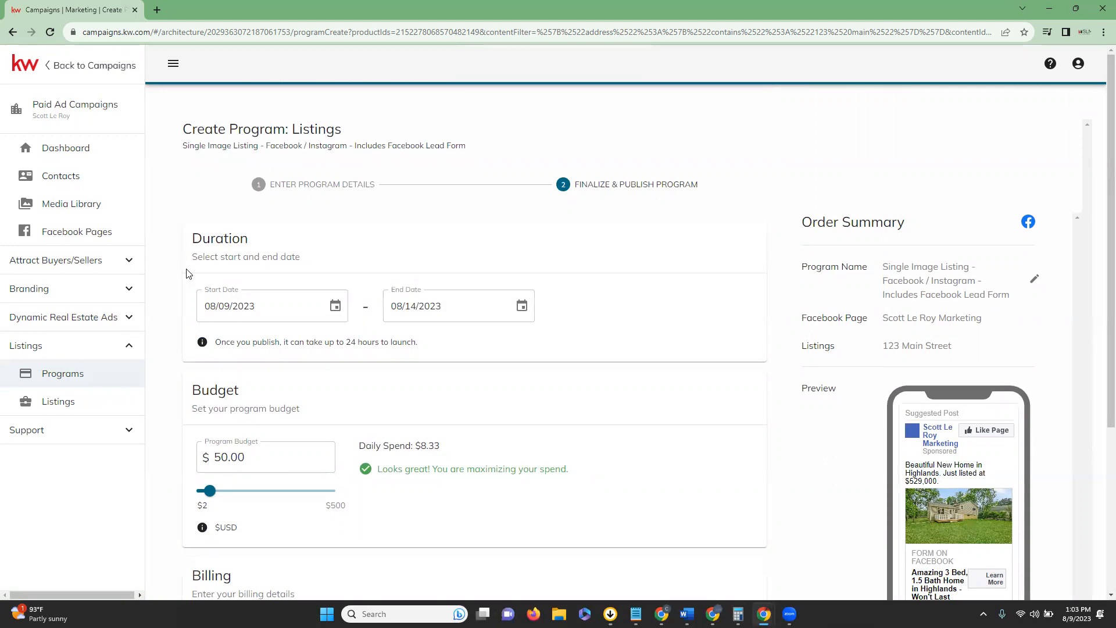
- Examine the start date calendar in the duration settings and close it without choosing another date
scroll(227, 244, down, 1)
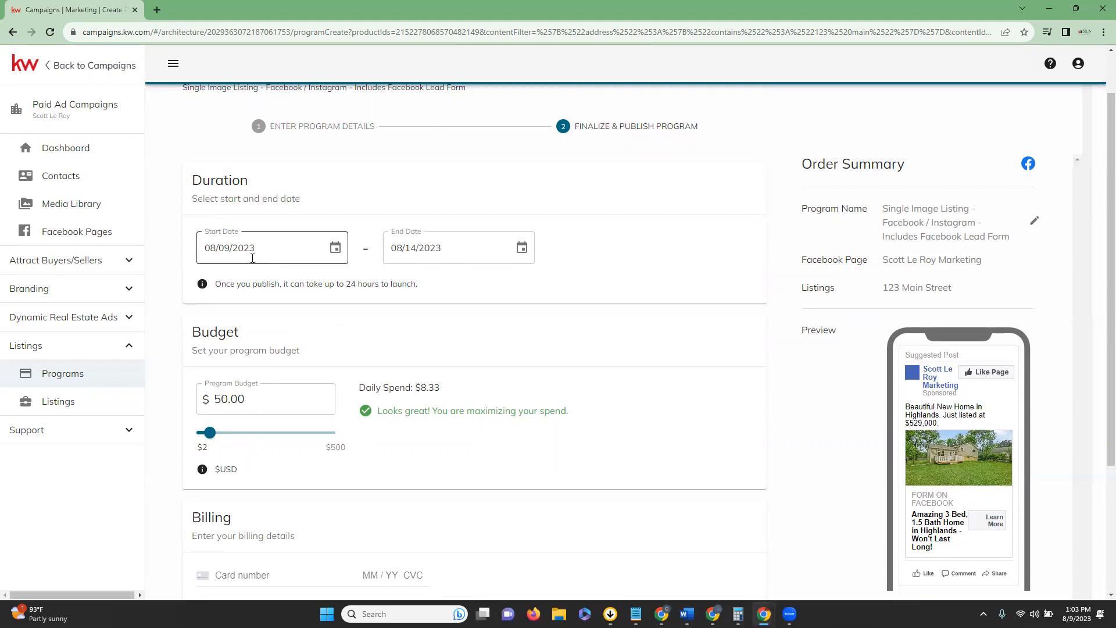
click(336, 250)
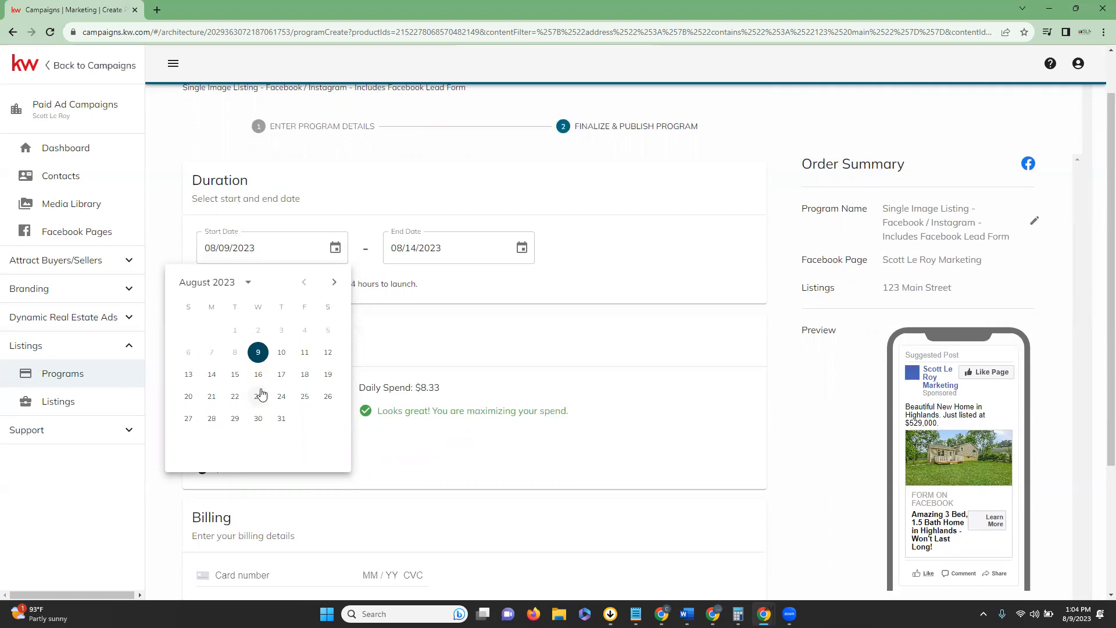
click(463, 288)
- Try a program budget of $25 and raise it to $60.00
scroll(463, 287, down, 3)
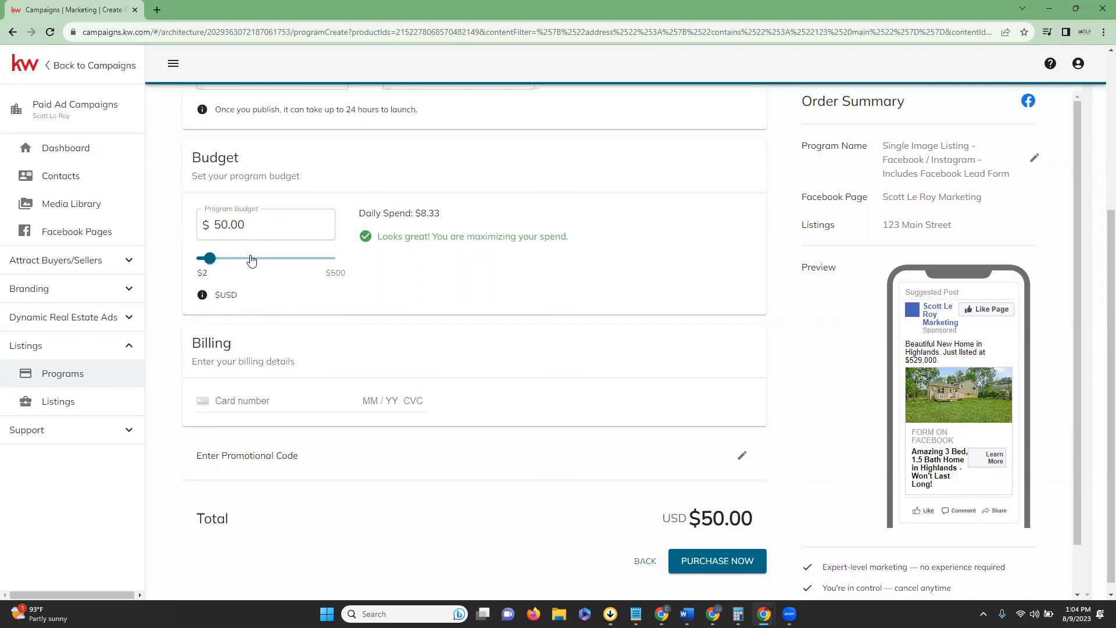
drag(255, 226, 219, 232)
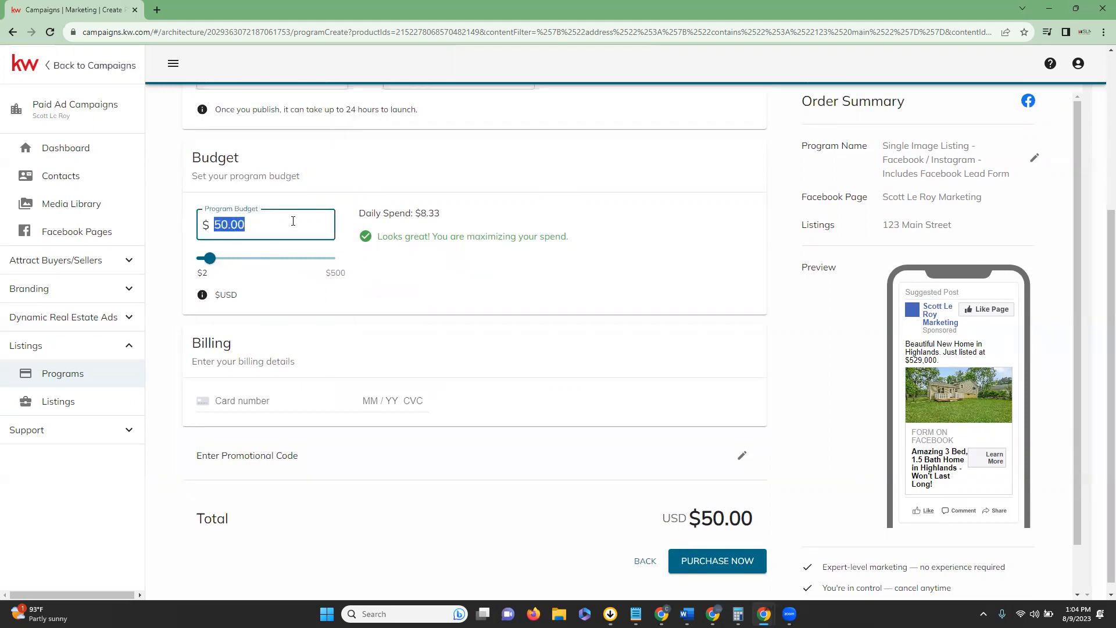
text(25)
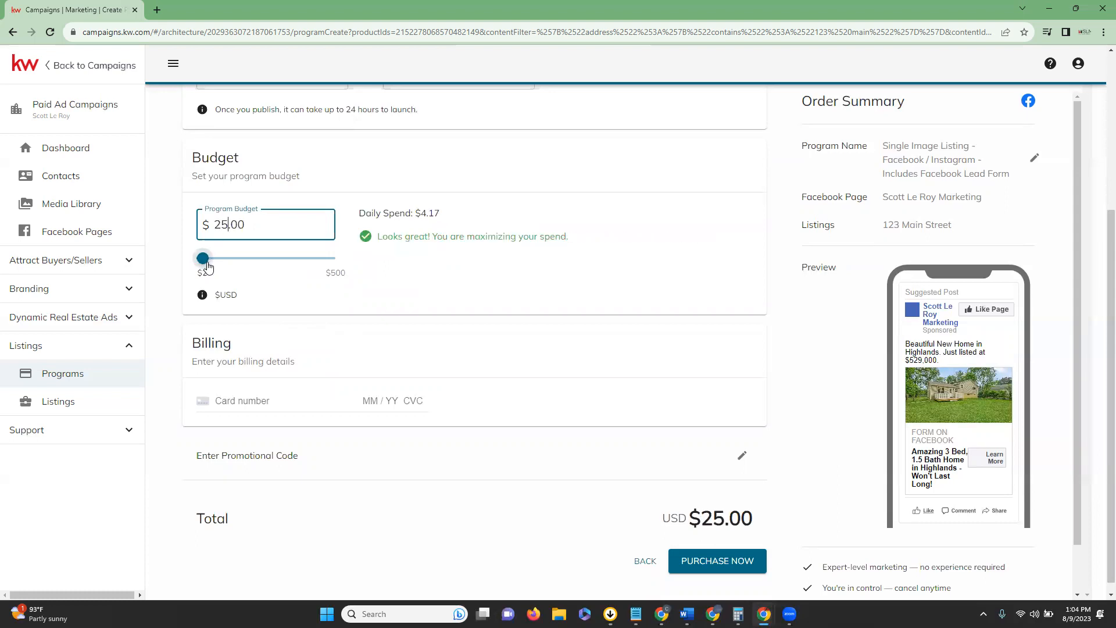
mouse_move(207, 266)
mouse_down()
mouse_move(294, 266)
mouse_move(214, 268)
mouse_up()
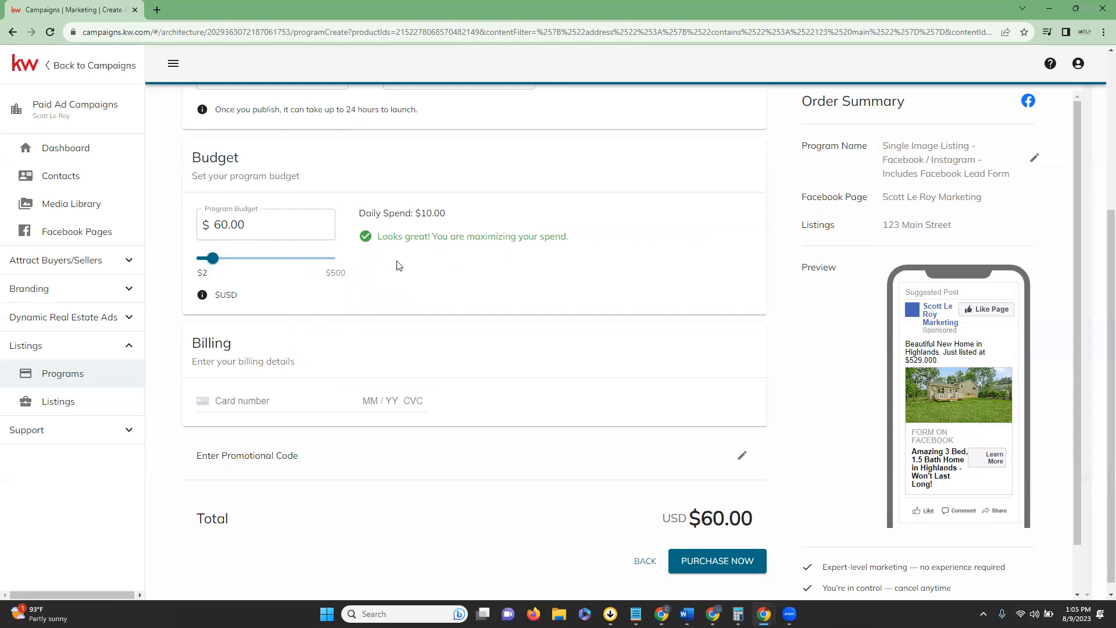
- Review the program's duration, budget and billing sections, and open the promotional code entry
scroll(412, 303, up, 2)
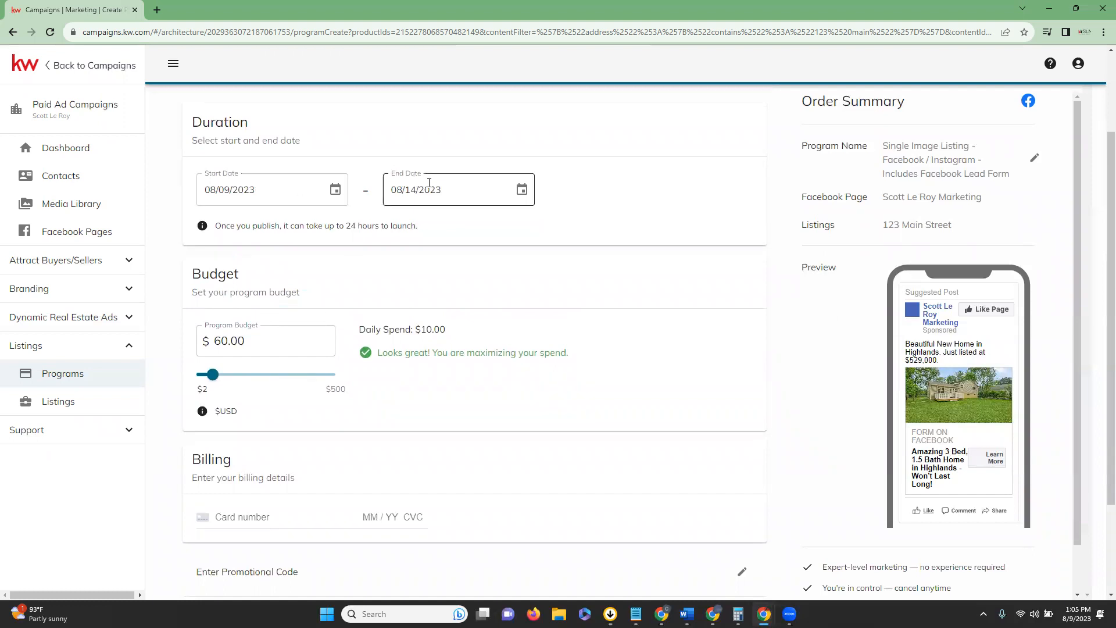
scroll(431, 351, down, 1)
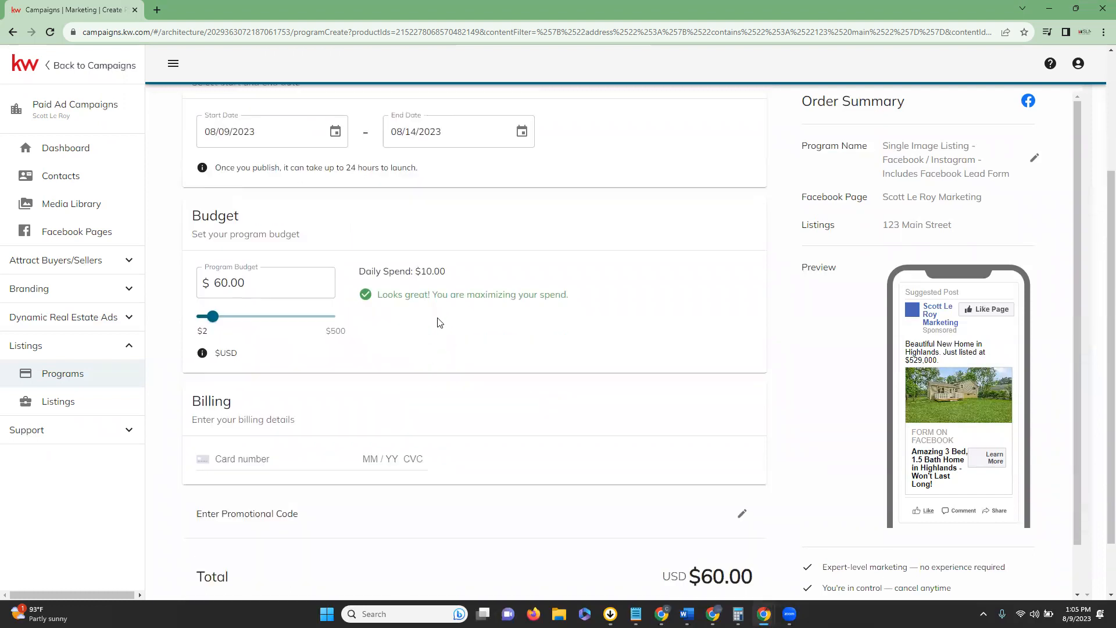
scroll(438, 319, down, 1)
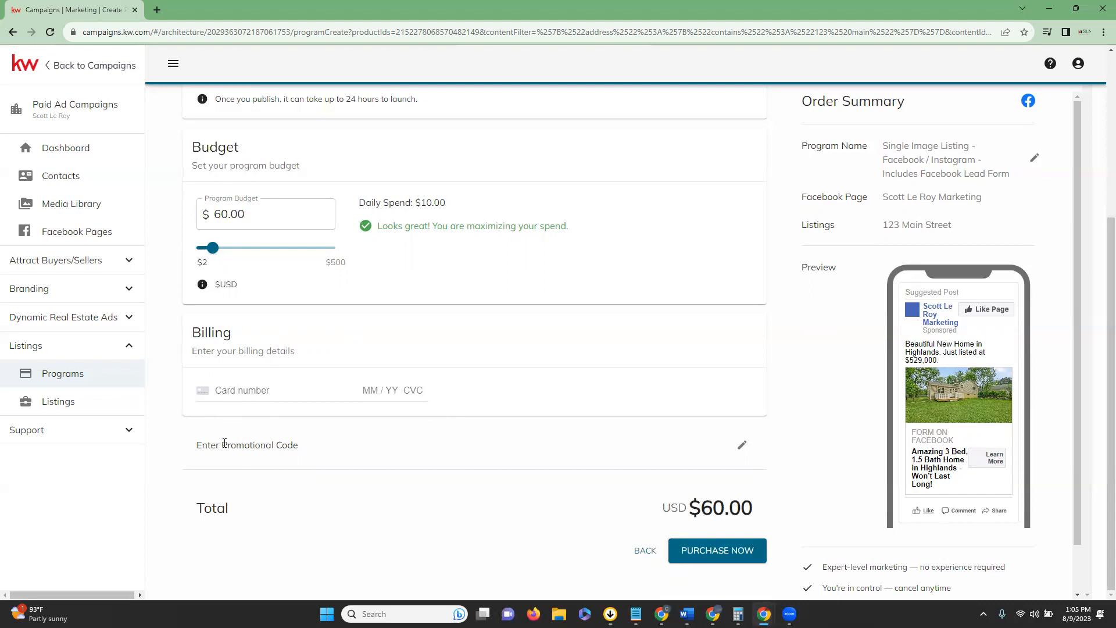
click(744, 449)
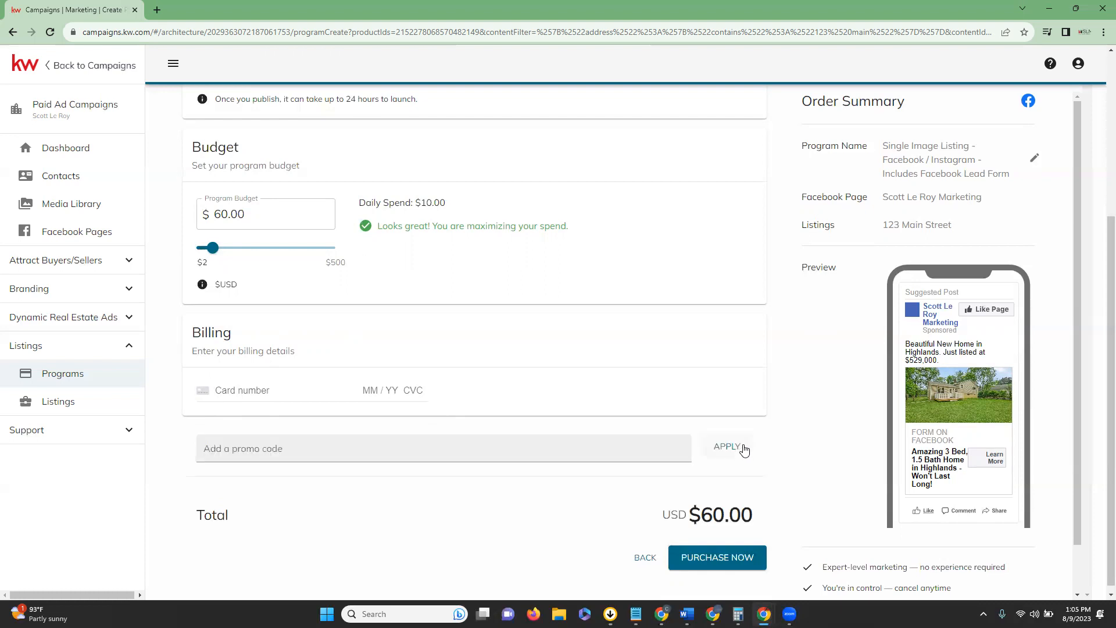
click(209, 452)
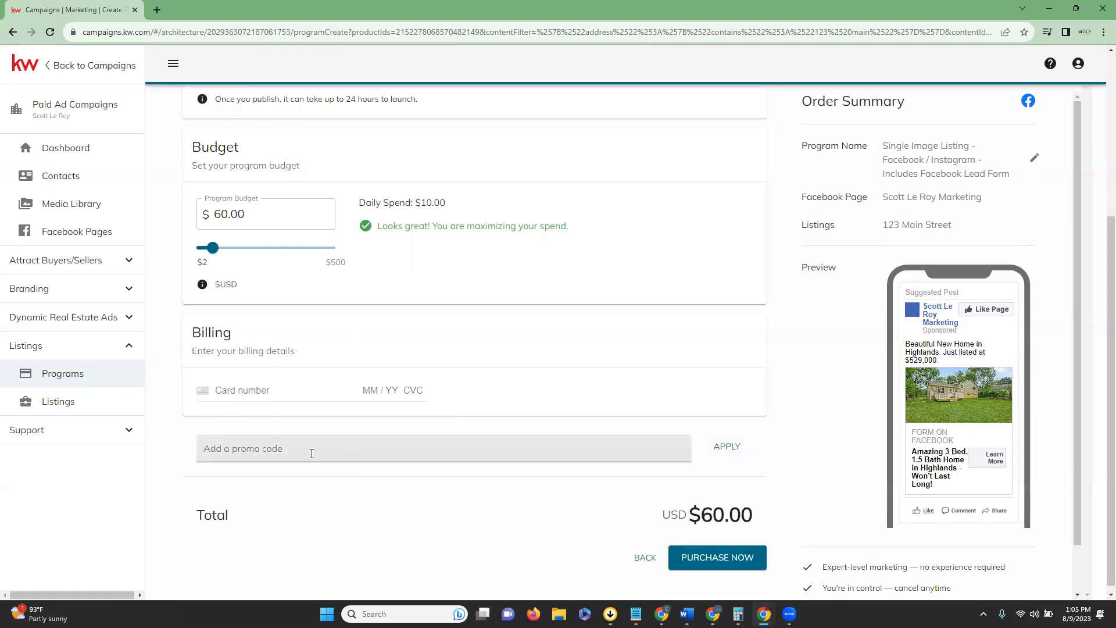
scroll(798, 461, down, 1)
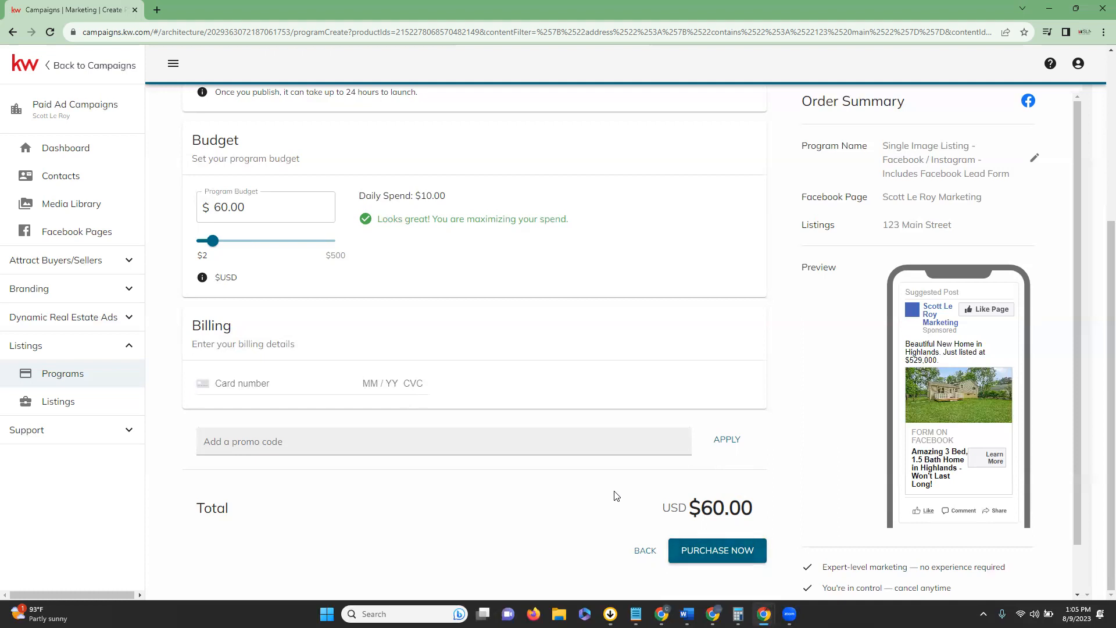
scroll(679, 527, up, 1)
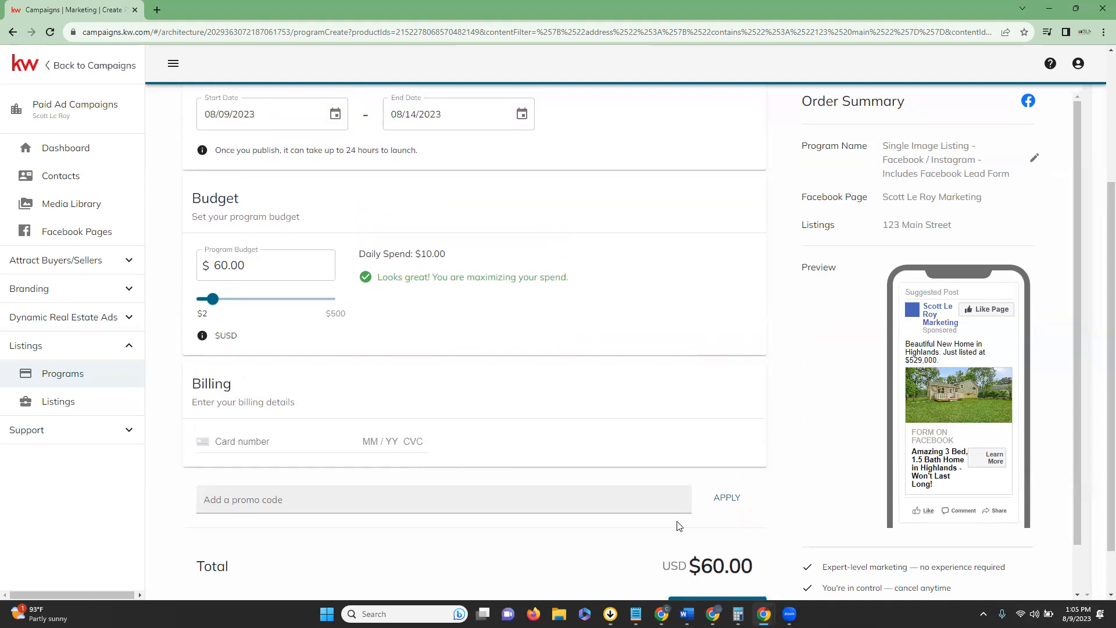